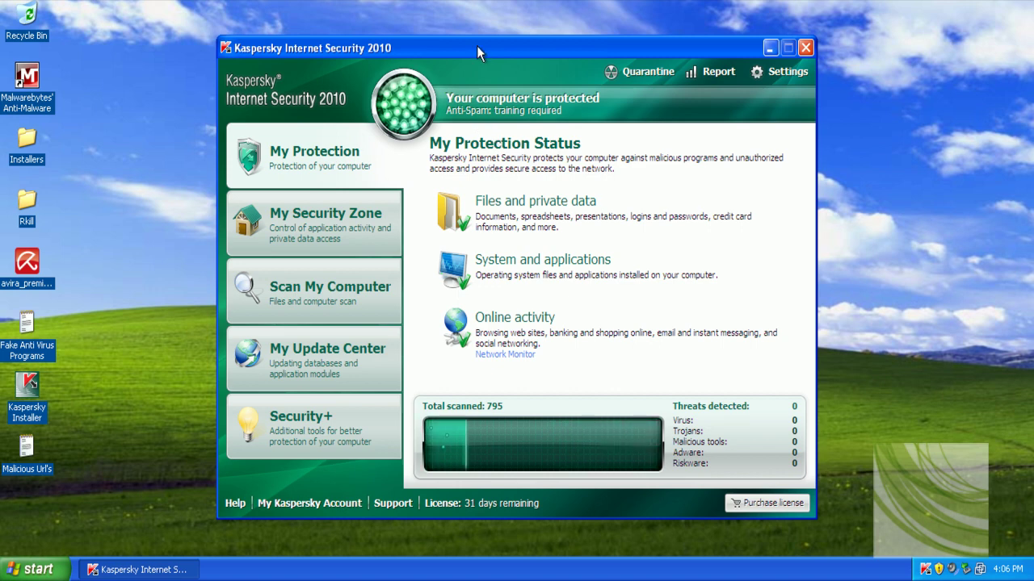
Step: Drag the Kaspersky Internet Security 2010 protection window by its title bar a little to the left
{"action": "left_click_drag", "start_coordinate": [424, 42], "coordinate": [377, 38]}
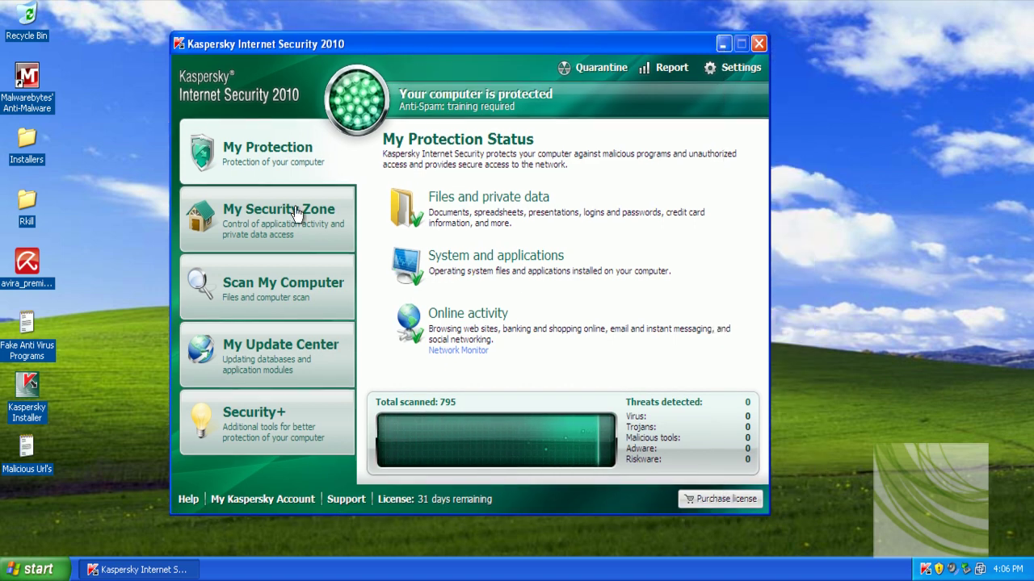
Step: Review File (High), Mail (Recommended) and Web Anti-Virus settings, then close Settings unchanged
{"action": "left_click", "coordinate": [737, 68]}
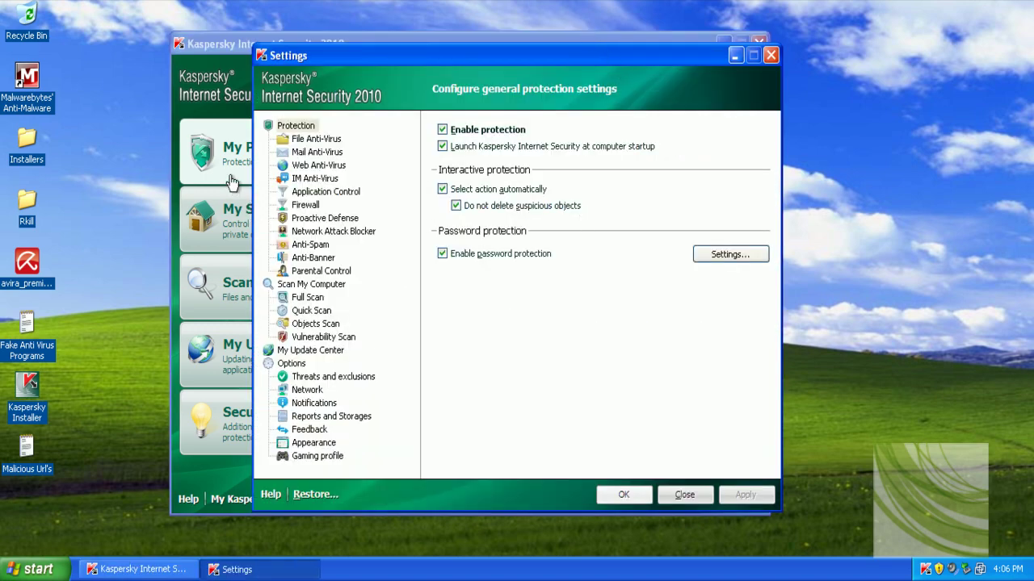
{"action": "left_click", "coordinate": [323, 140]}
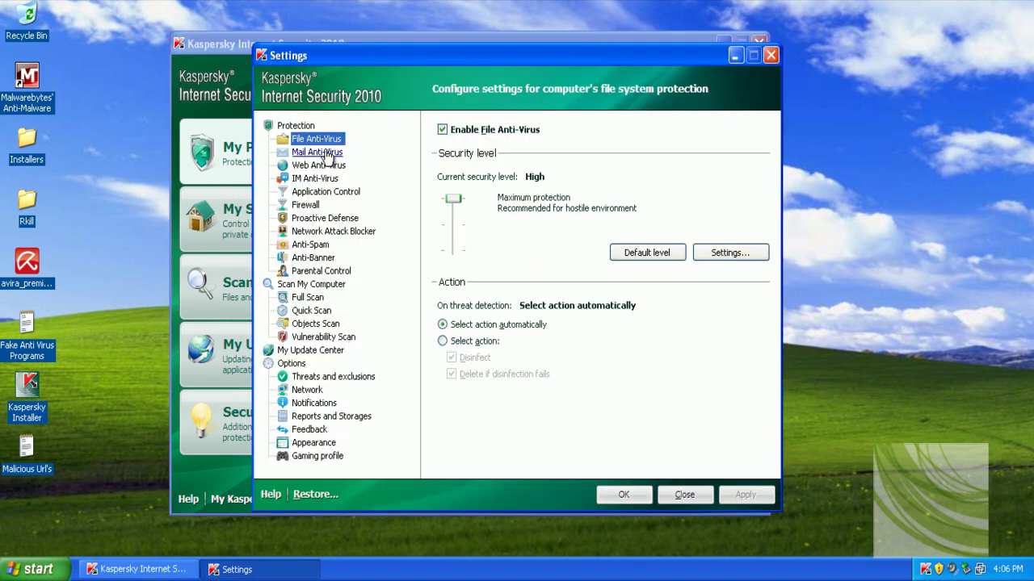
{"action": "left_click", "coordinate": [327, 155]}
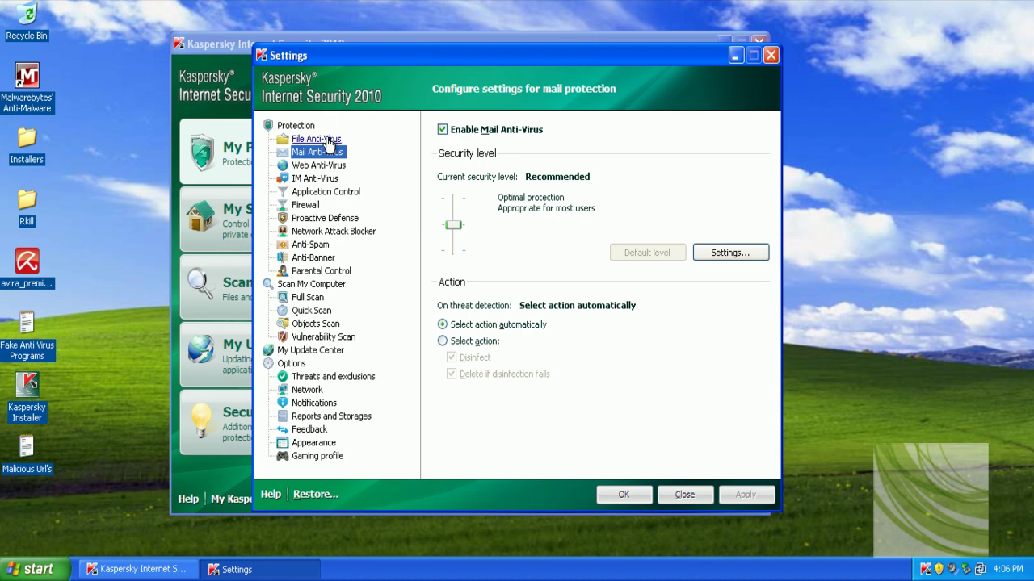
{"action": "left_click", "coordinate": [329, 142]}
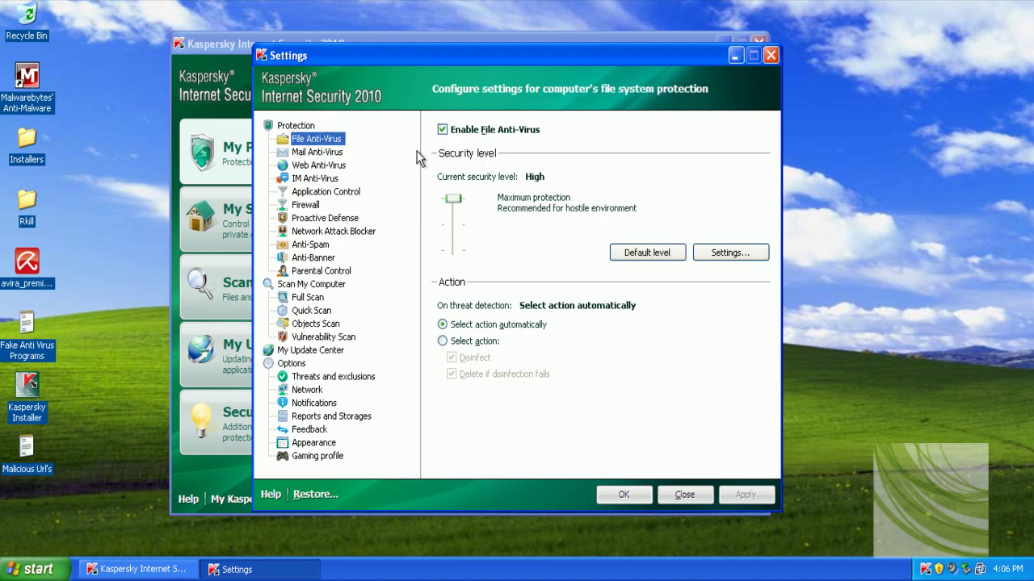
{"action": "left_click", "coordinate": [332, 165]}
{"action": "left_click", "coordinate": [330, 140]}
{"action": "left_click", "coordinate": [327, 152]}
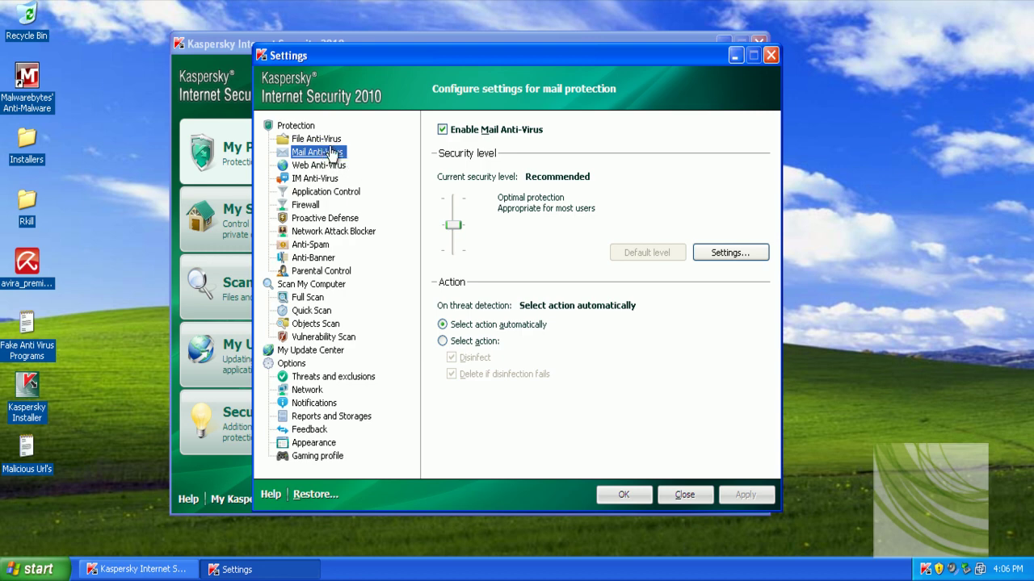
{"action": "left_click", "coordinate": [294, 125]}
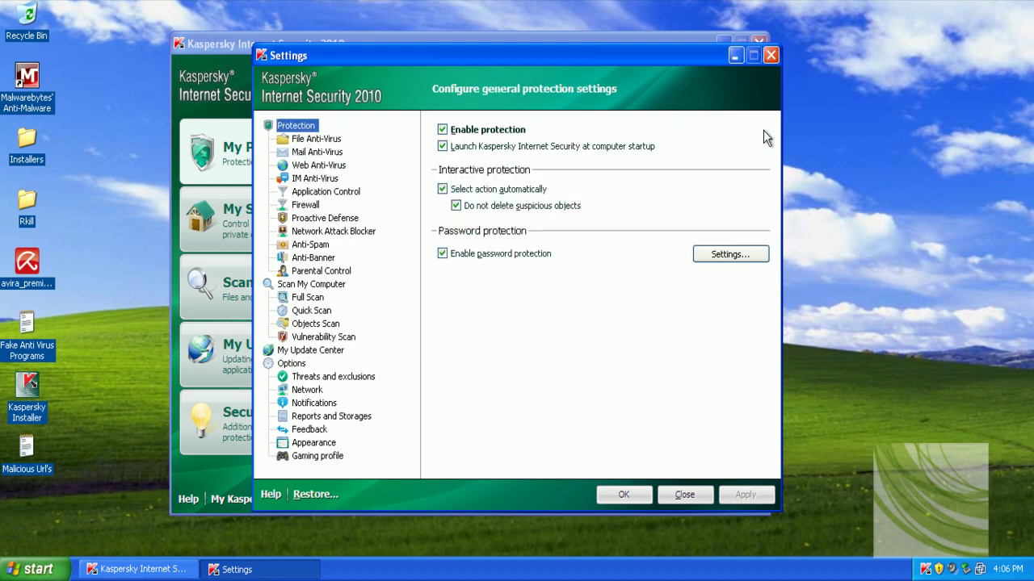
{"action": "left_click", "coordinate": [770, 55]}
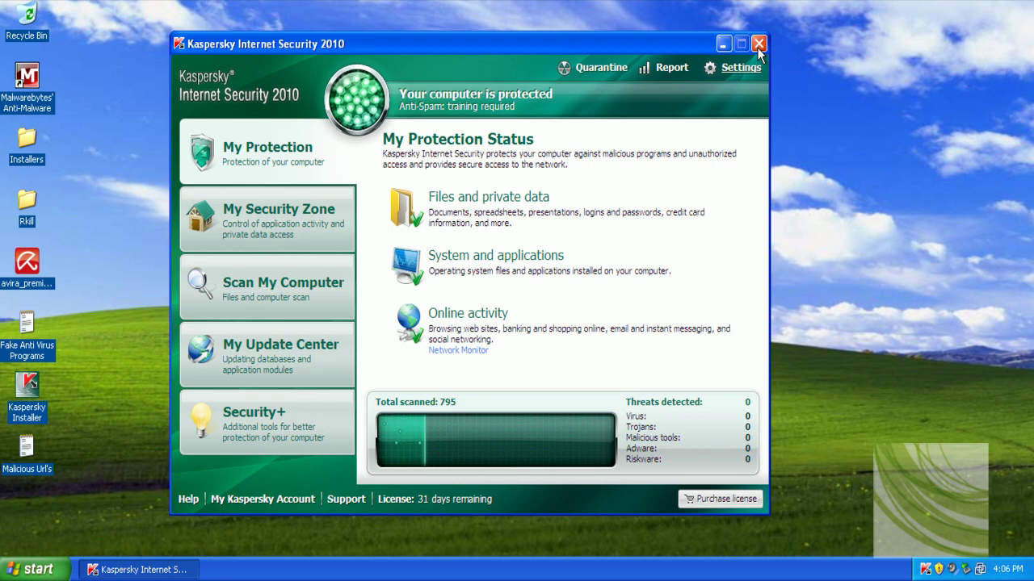
Step: Close the Kaspersky window, then launch, close and relaunch Internet Explorer from Start
{"action": "left_click", "coordinate": [758, 46]}
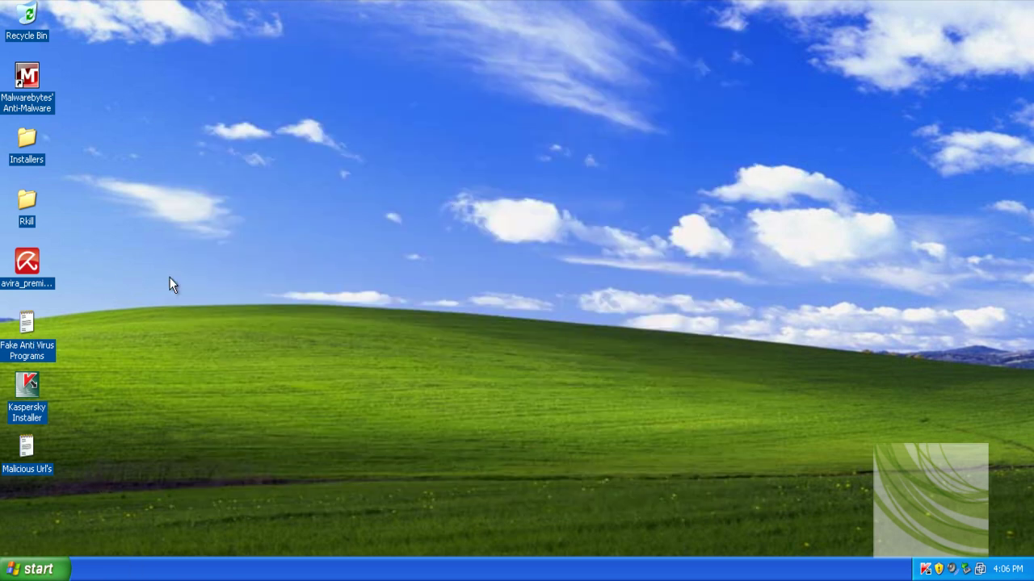
{"action": "left_click", "coordinate": [48, 558]}
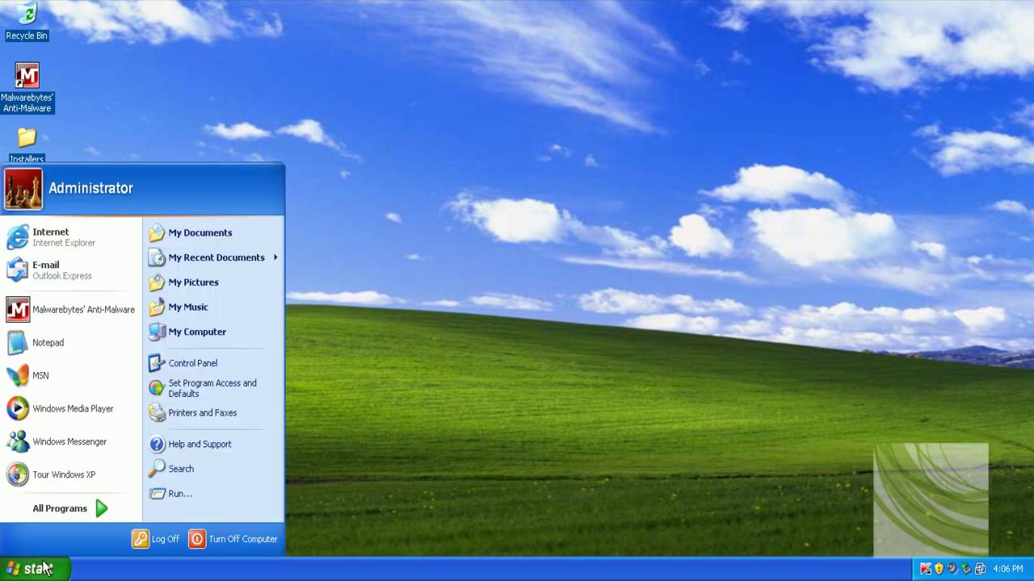
{"action": "left_click", "coordinate": [287, 200]}
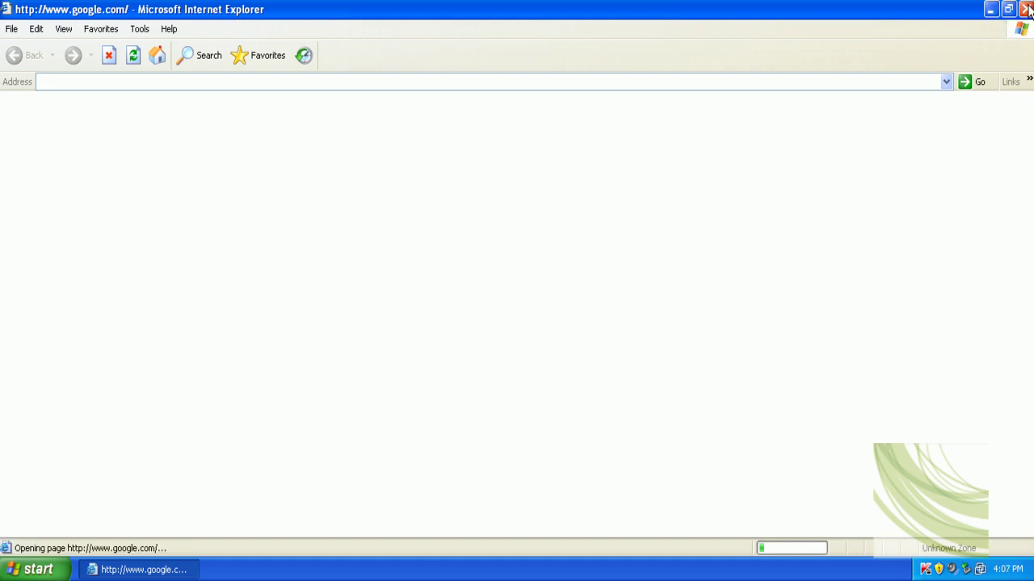
{"action": "left_click", "coordinate": [1027, 10]}
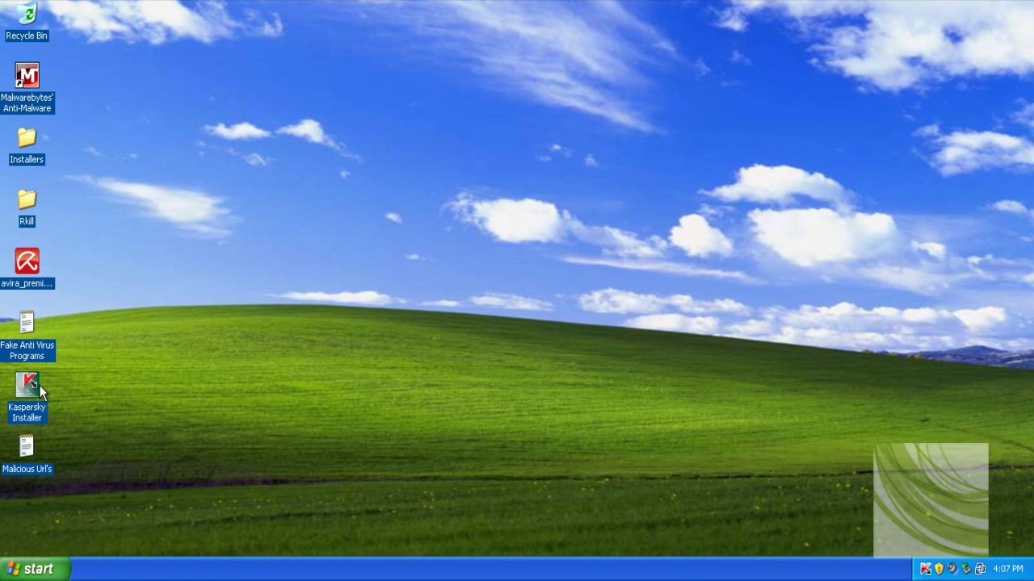
{"action": "left_click", "coordinate": [57, 570]}
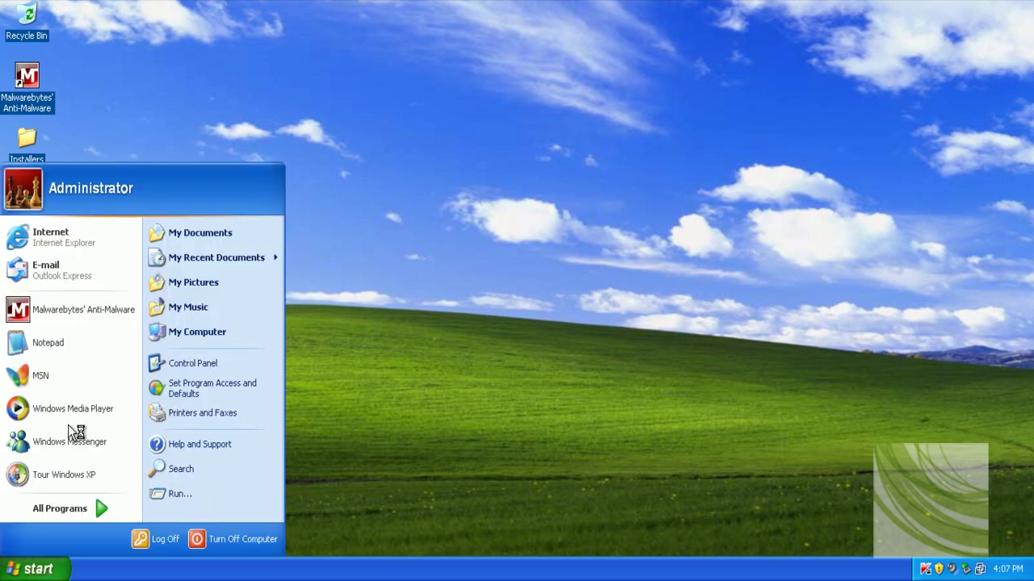
{"action": "left_click", "coordinate": [95, 239]}
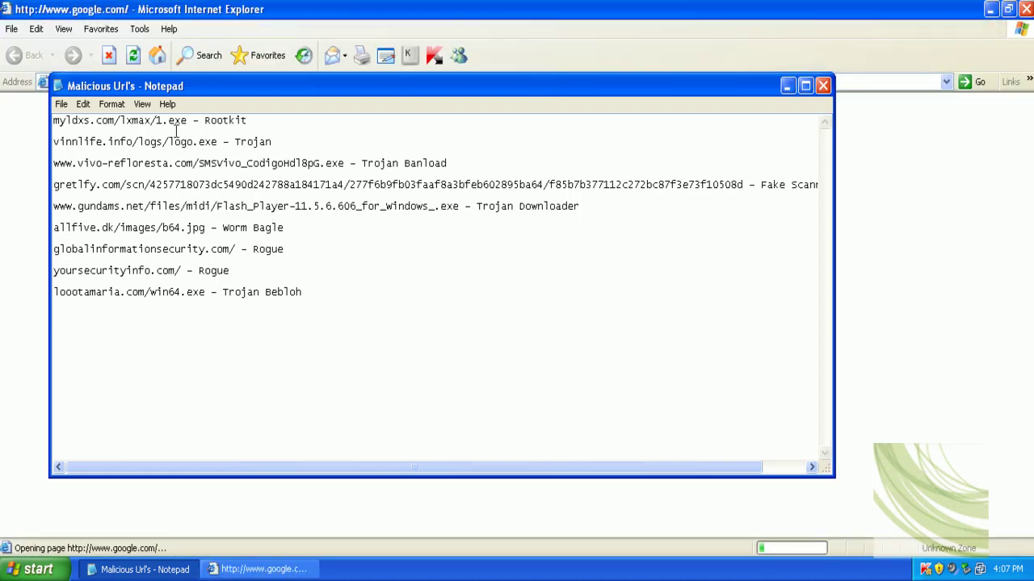
Step: Copy the myldxs.com malware URL from Notepad and load it in Internet Explorer
{"action": "double_click", "coordinate": [168, 125]}
{"action": "right_click", "coordinate": [168, 125]}
{"action": "left_click", "coordinate": [200, 170]}
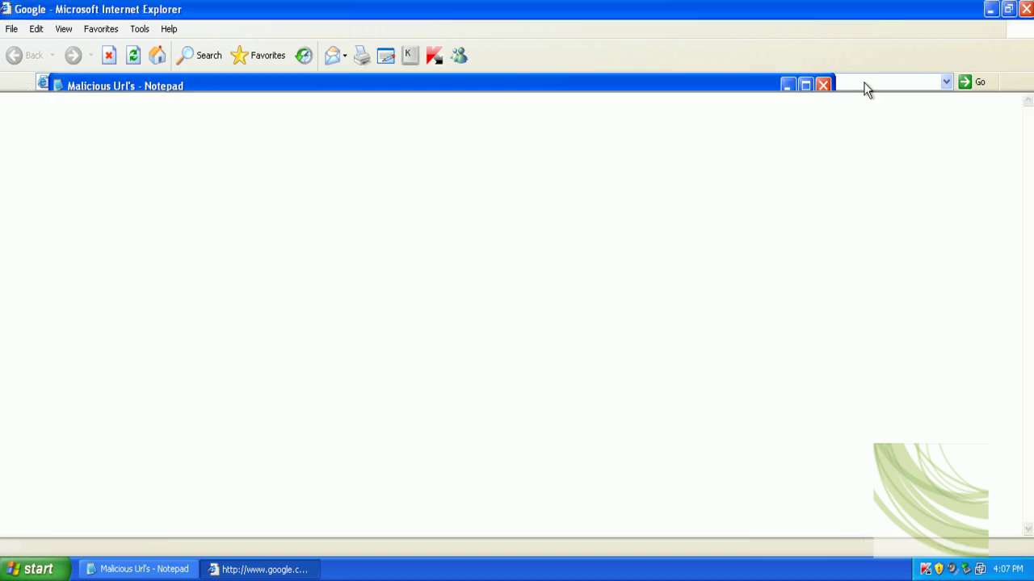
{"action": "left_click", "coordinate": [340, 83]}
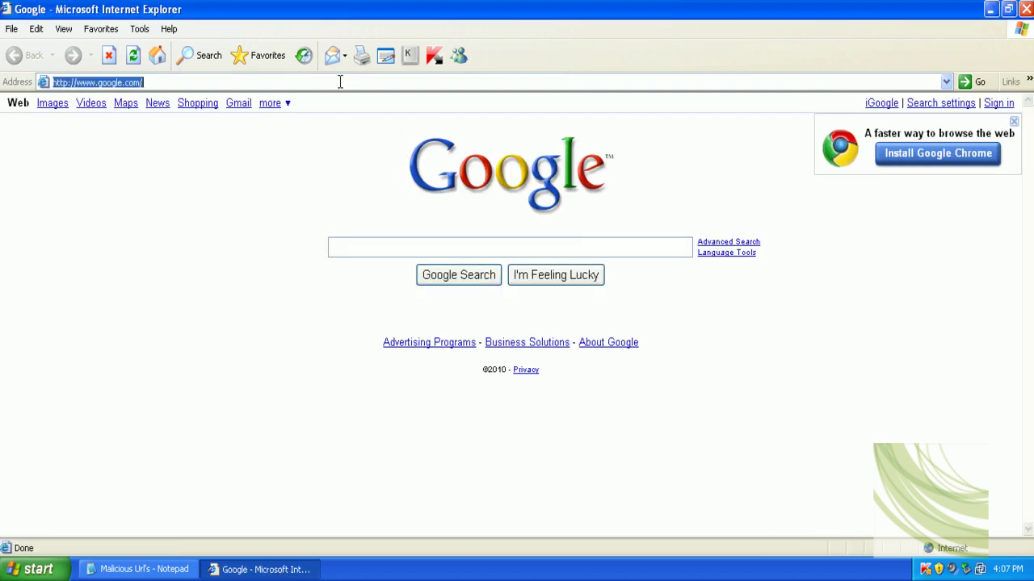
{"action": "right_click", "coordinate": [340, 83]}
{"action": "left_click", "coordinate": [368, 141]}
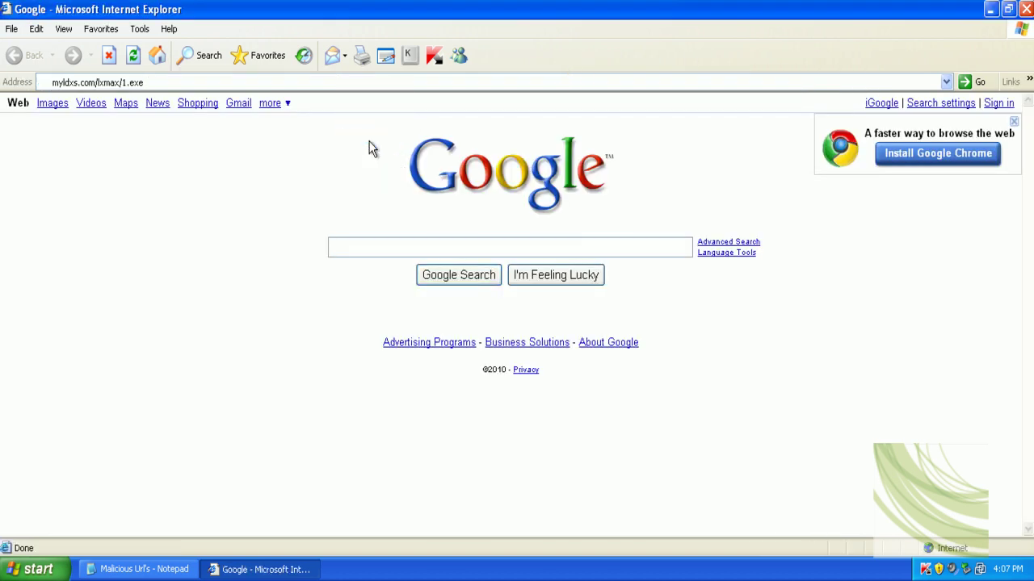
{"action": "key", "text": "Return"}
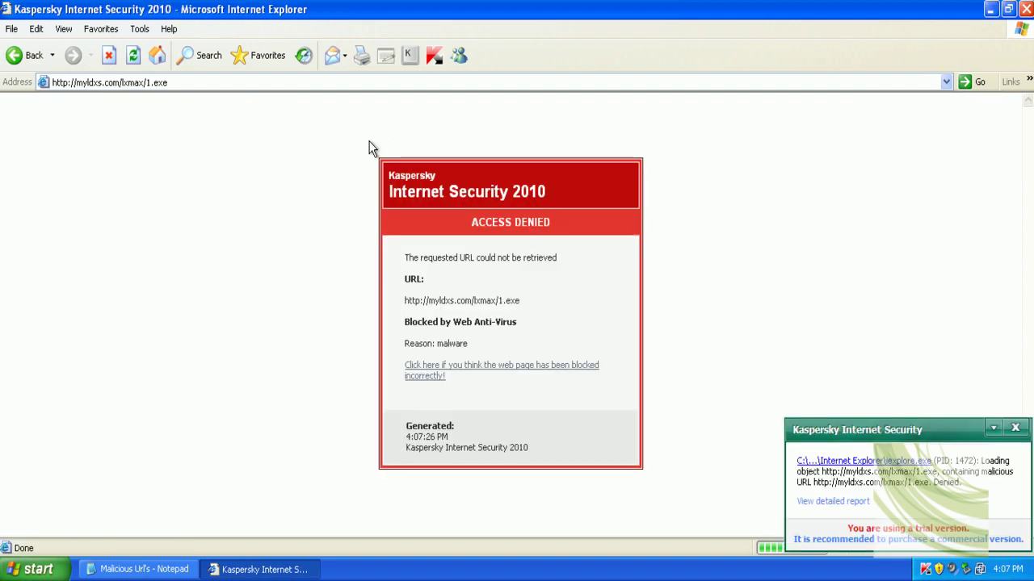
Step: Dismiss Kaspersky's blocked-URL notification and return to google.com via the 'goo' suggestion
{"action": "left_click", "coordinate": [1019, 430]}
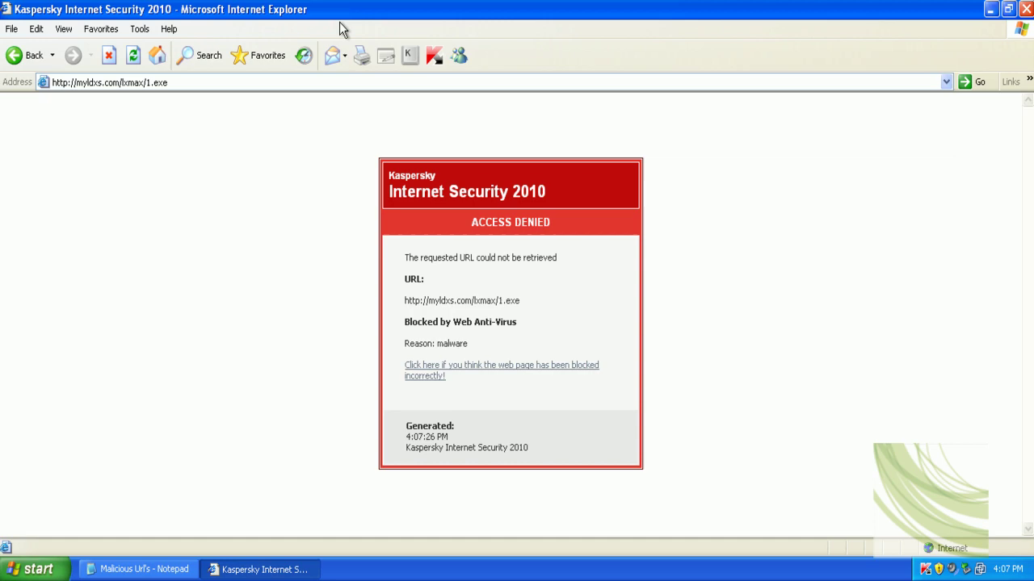
{"action": "left_click", "coordinate": [295, 82]}
{"action": "type", "text": "go"}
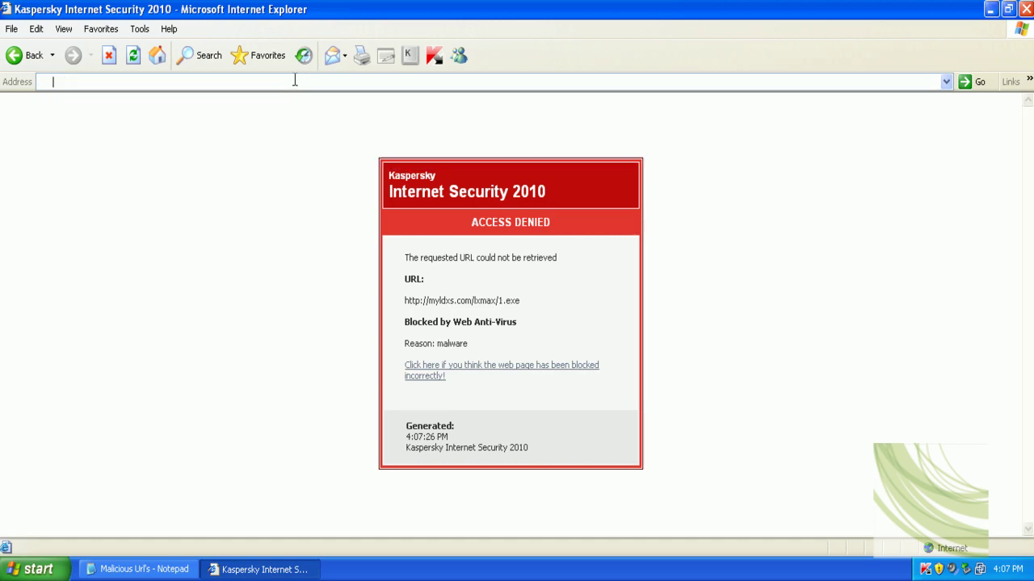
{"action": "type", "text": "o"}
{"action": "key", "text": "Down"}
{"action": "key", "text": "Return"}
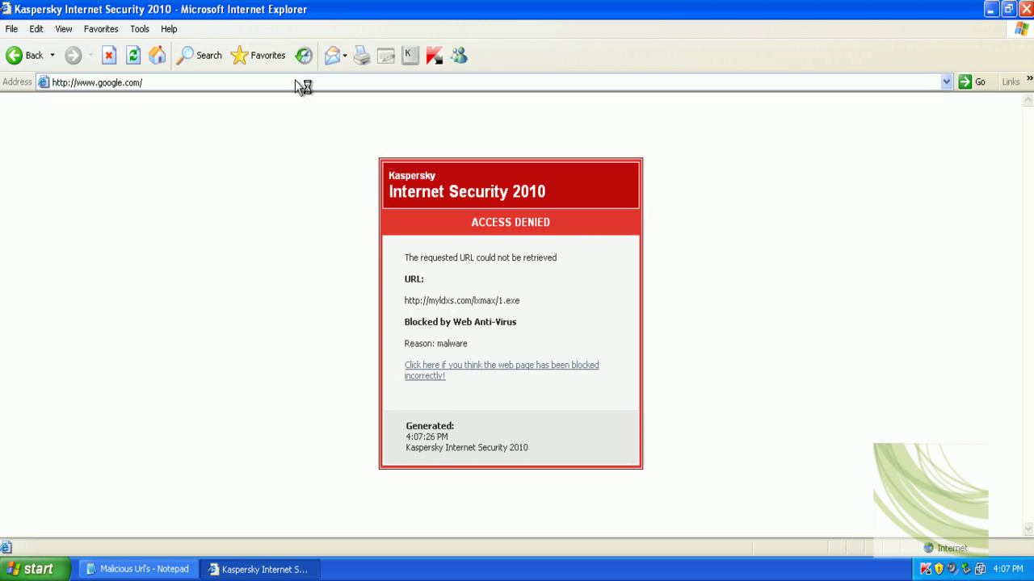
Step: Copy the vinnlife.info/logs/logo.exe URL from the list and load it in Internet Explorer
{"action": "left_click", "coordinate": [173, 569]}
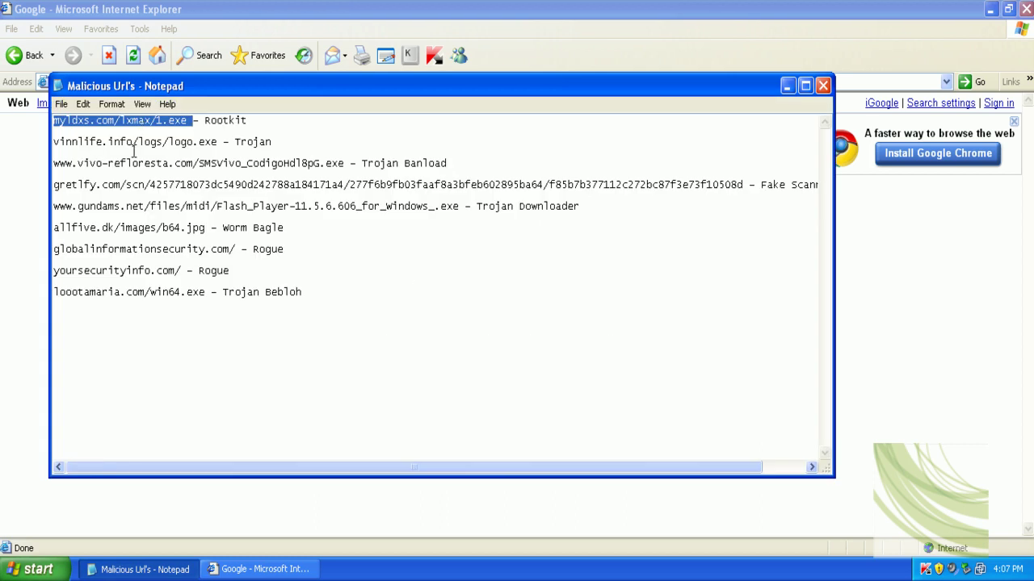
{"action": "double_click", "coordinate": [134, 144]}
{"action": "right_click", "coordinate": [134, 150]}
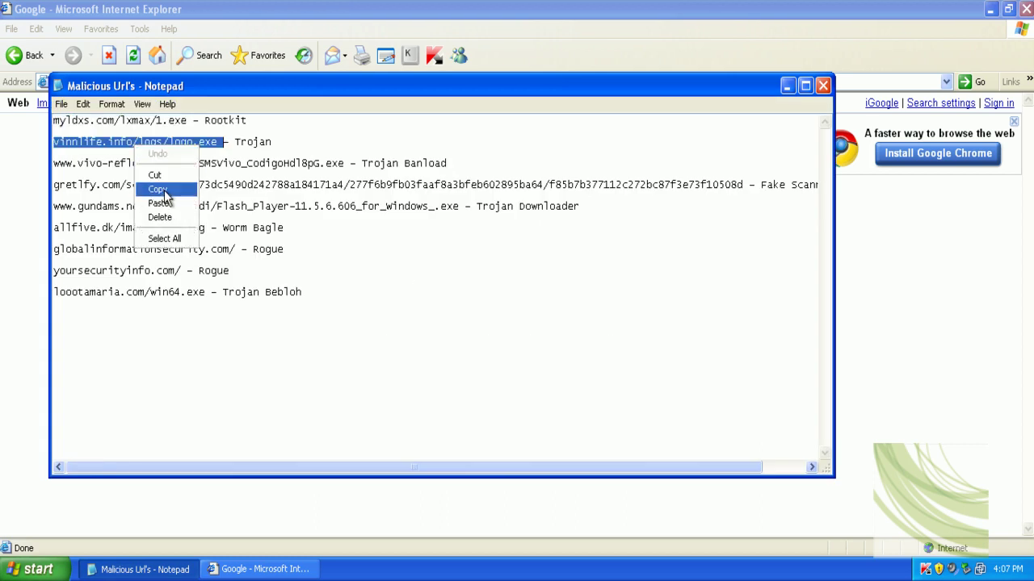
{"action": "left_click", "coordinate": [166, 188]}
{"action": "left_click", "coordinate": [787, 85]}
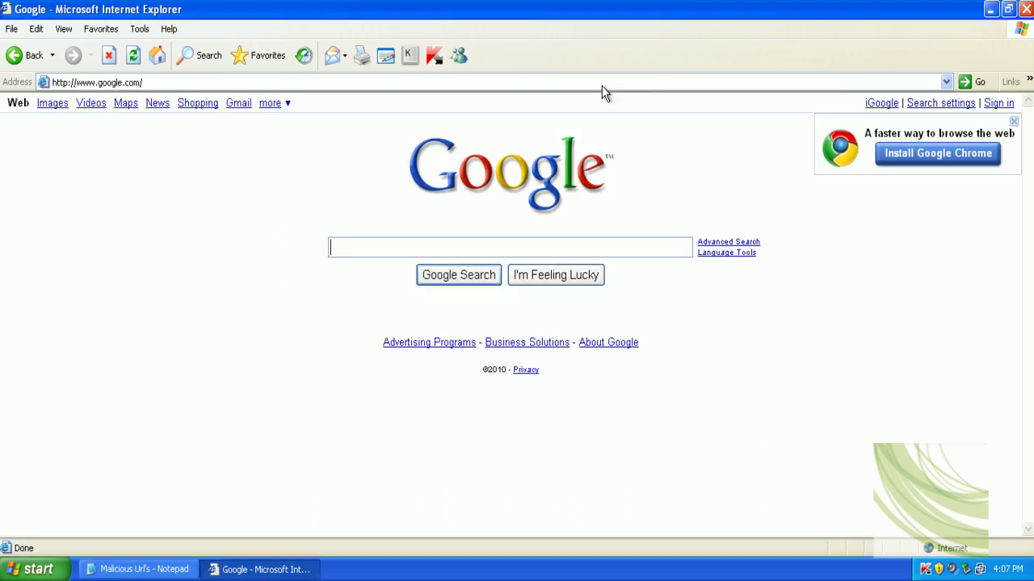
{"action": "left_click", "coordinate": [602, 84]}
{"action": "right_click", "coordinate": [602, 84]}
{"action": "left_click", "coordinate": [607, 143]}
{"action": "key", "text": "Return"}
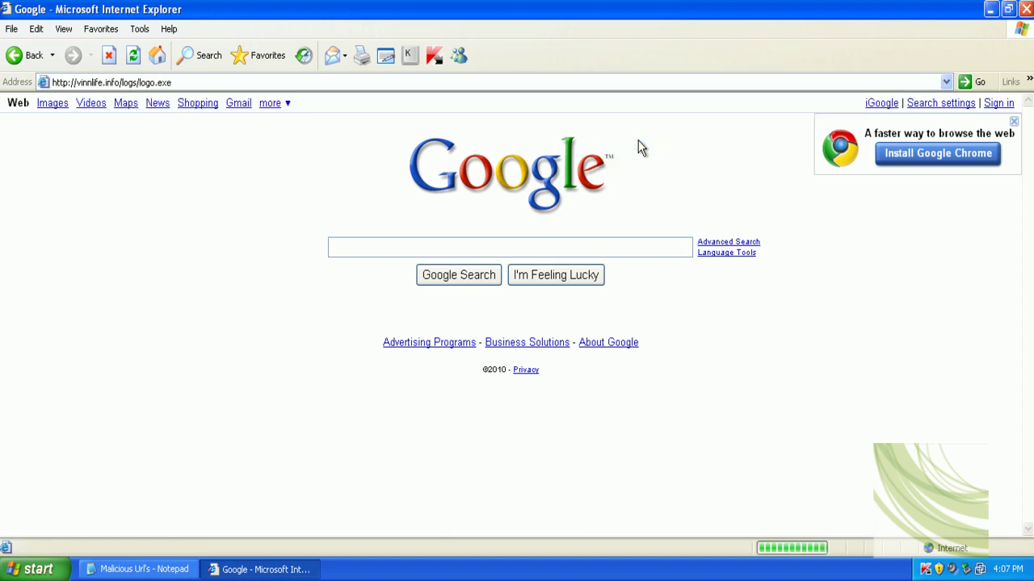
Step: Copy the vivo-refloresta URL from the list and load it in Internet Explorer
{"action": "left_click", "coordinate": [142, 570]}
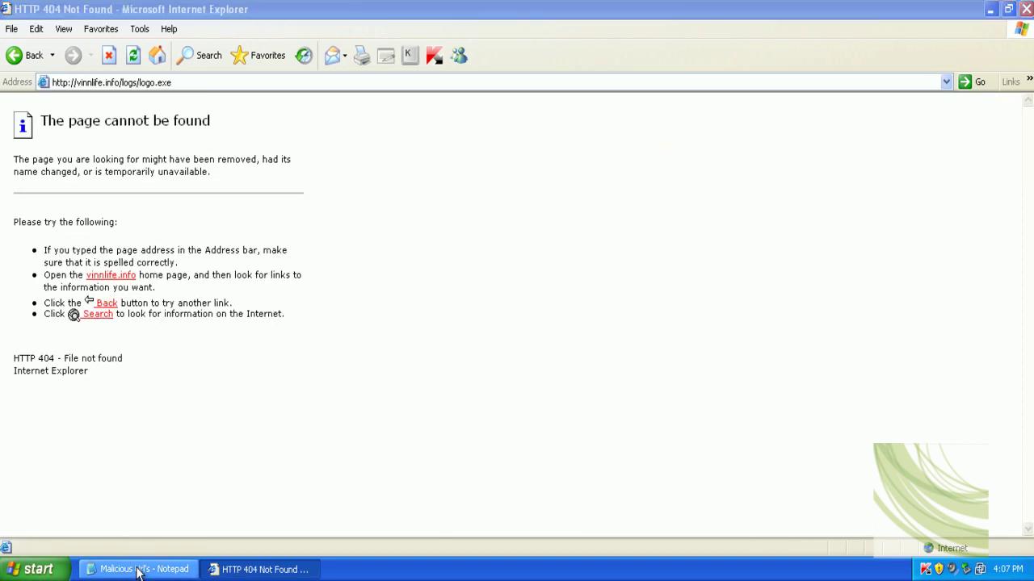
{"action": "double_click", "coordinate": [214, 166]}
{"action": "right_click", "coordinate": [214, 166]}
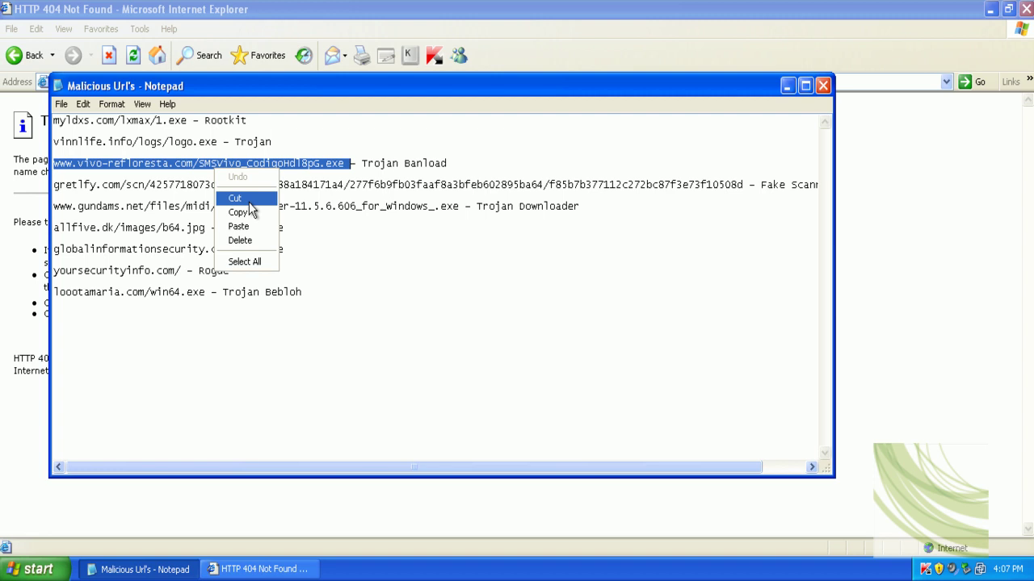
{"action": "left_click", "coordinate": [235, 211]}
{"action": "left_click", "coordinate": [787, 85]}
{"action": "right_click", "coordinate": [607, 83]}
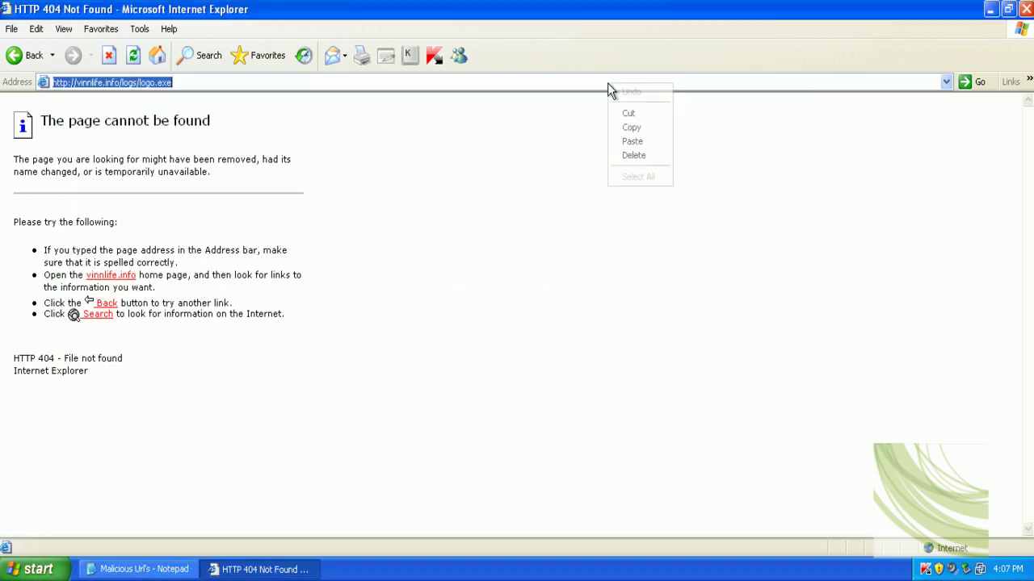
{"action": "left_click", "coordinate": [638, 142]}
{"action": "key", "text": "Return"}
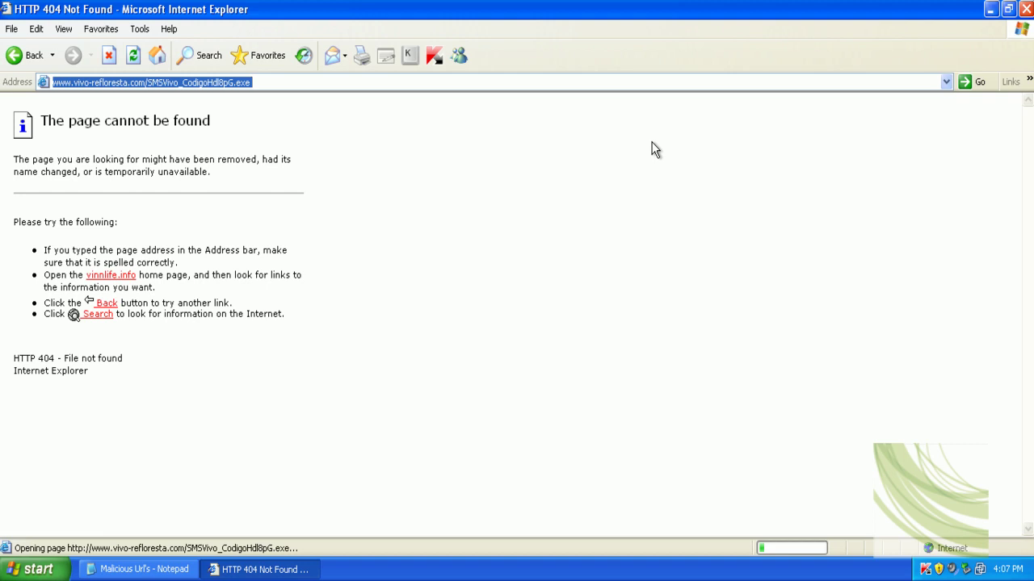
Step: Copy the gretlfy.com fake-scanner link from line 4 and load it in Internet Explorer
{"action": "left_click", "coordinate": [161, 570]}
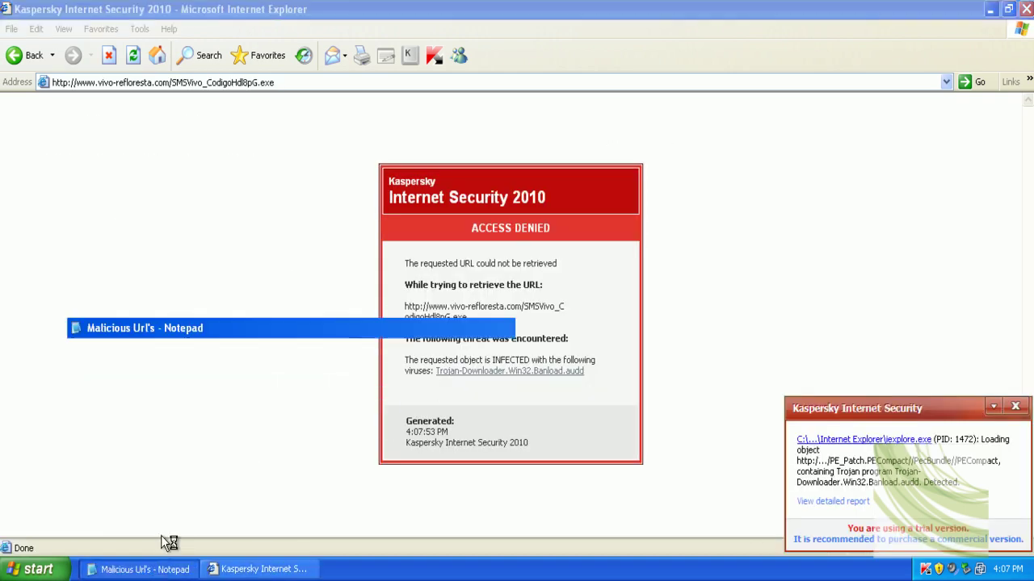
{"action": "left_click", "coordinate": [150, 190]}
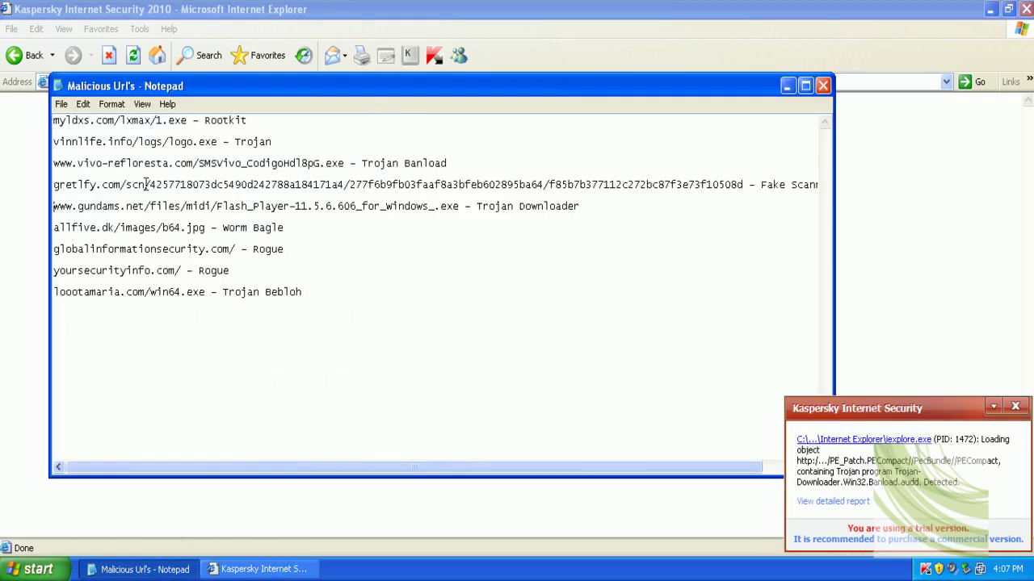
{"action": "double_click", "coordinate": [146, 184]}
{"action": "right_click", "coordinate": [147, 185]}
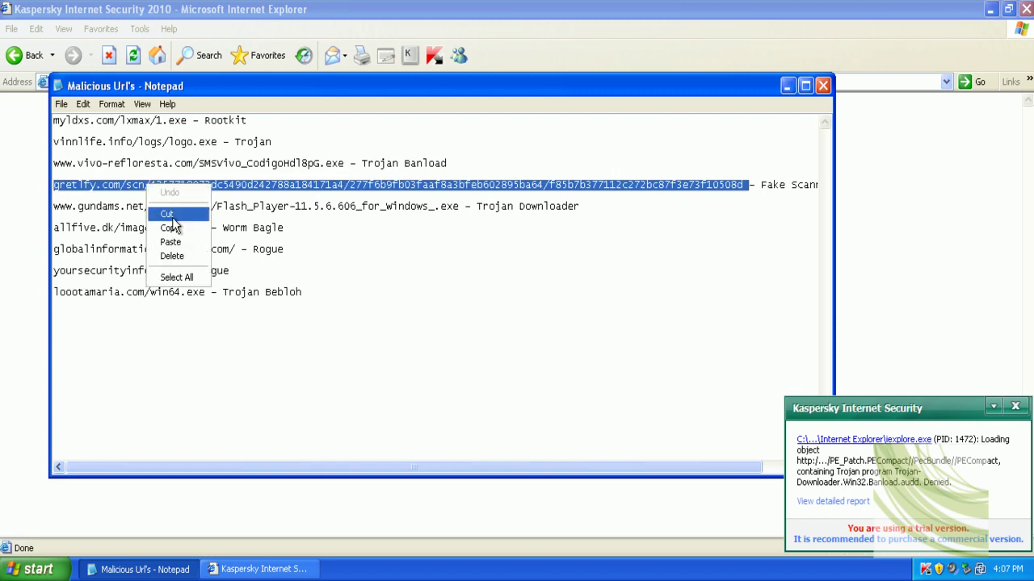
{"action": "left_click", "coordinate": [171, 227]}
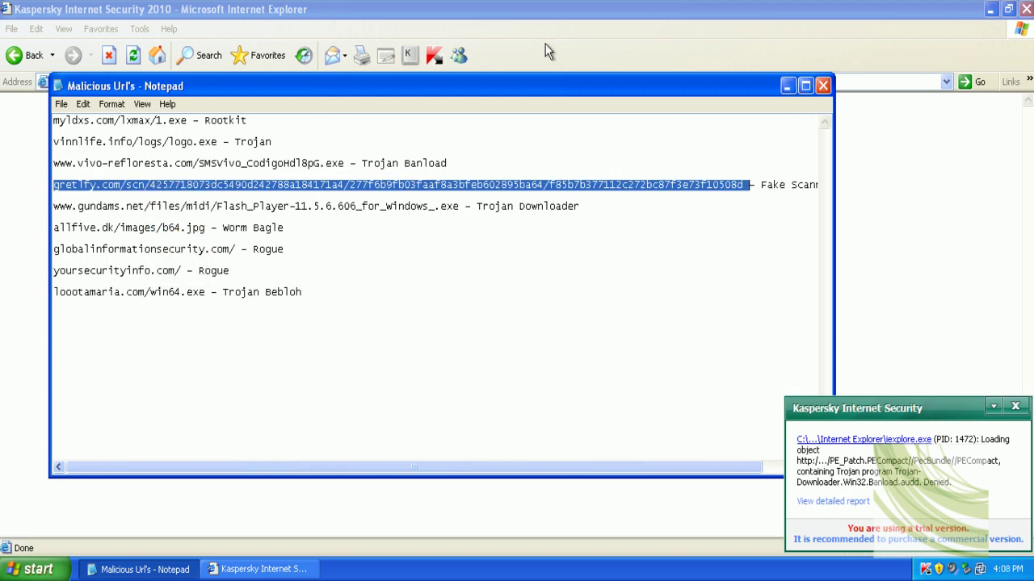
{"action": "left_click", "coordinate": [787, 86]}
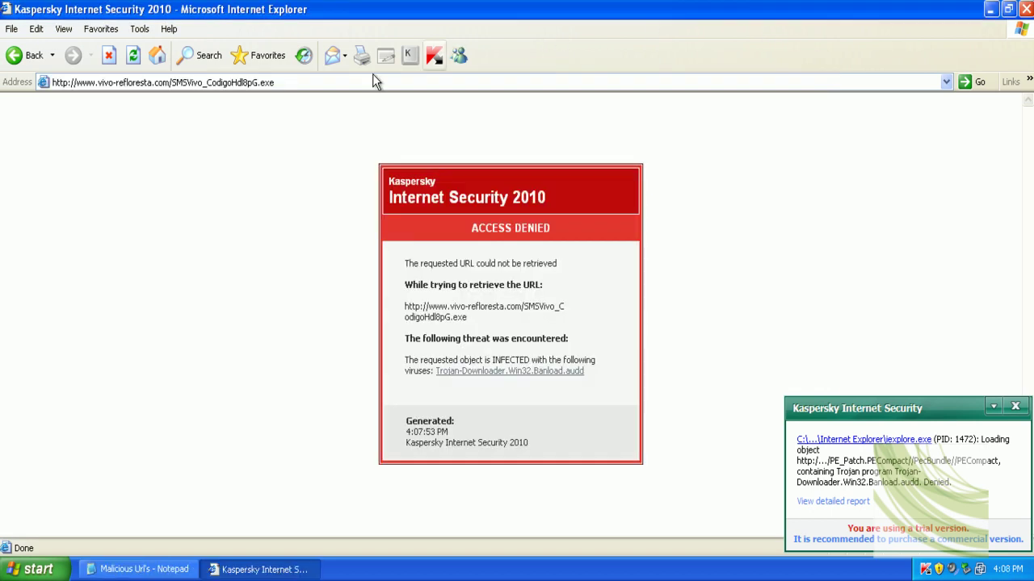
{"action": "right_click", "coordinate": [321, 87]}
{"action": "left_click", "coordinate": [349, 134]}
{"action": "key", "text": "Return"}
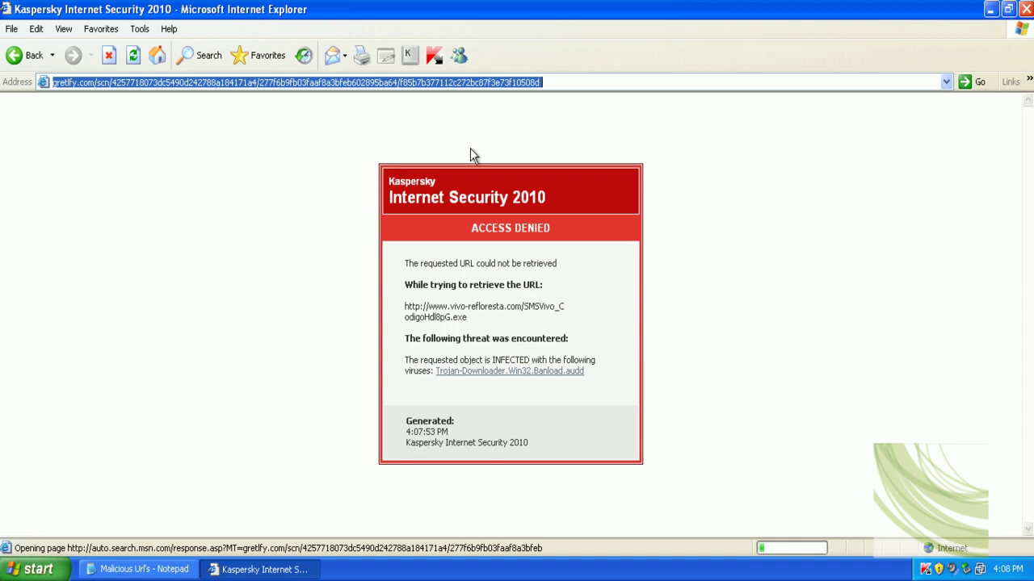
Step: Select the gretlfy address and bring the malicious URL list back to the front
{"action": "left_click", "coordinate": [462, 82]}
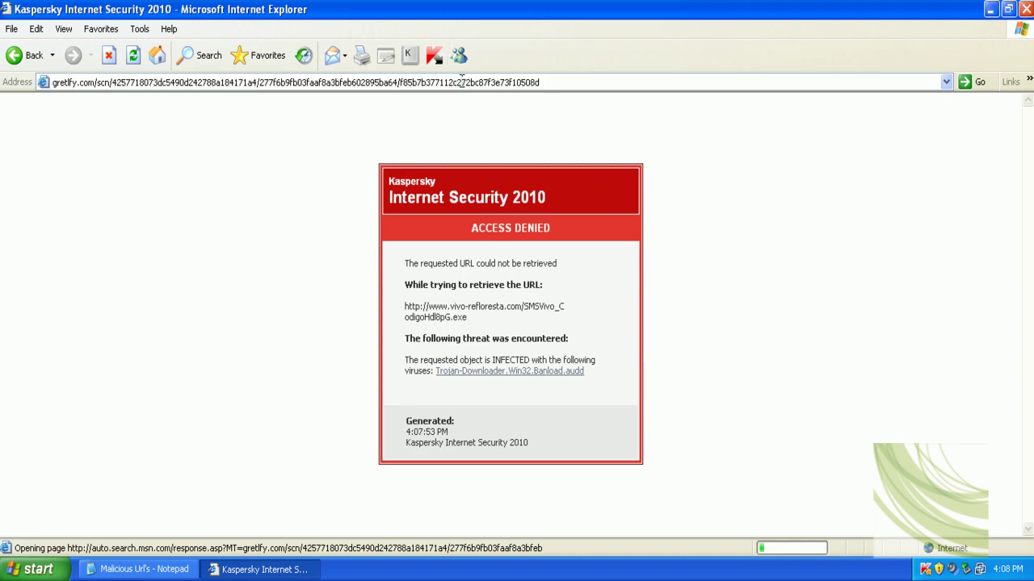
{"action": "double_click", "coordinate": [461, 82]}
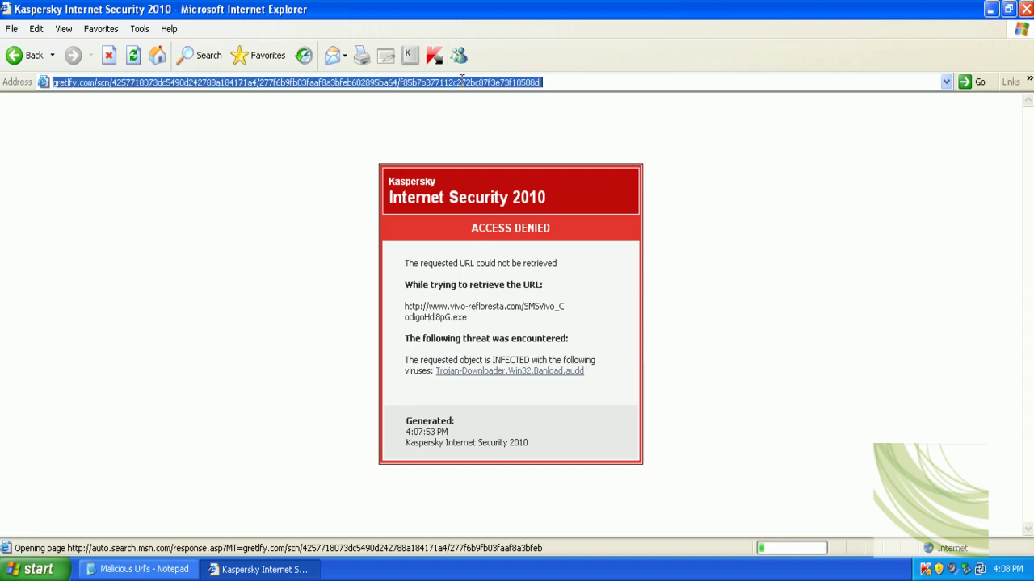
{"action": "left_click", "coordinate": [182, 570]}
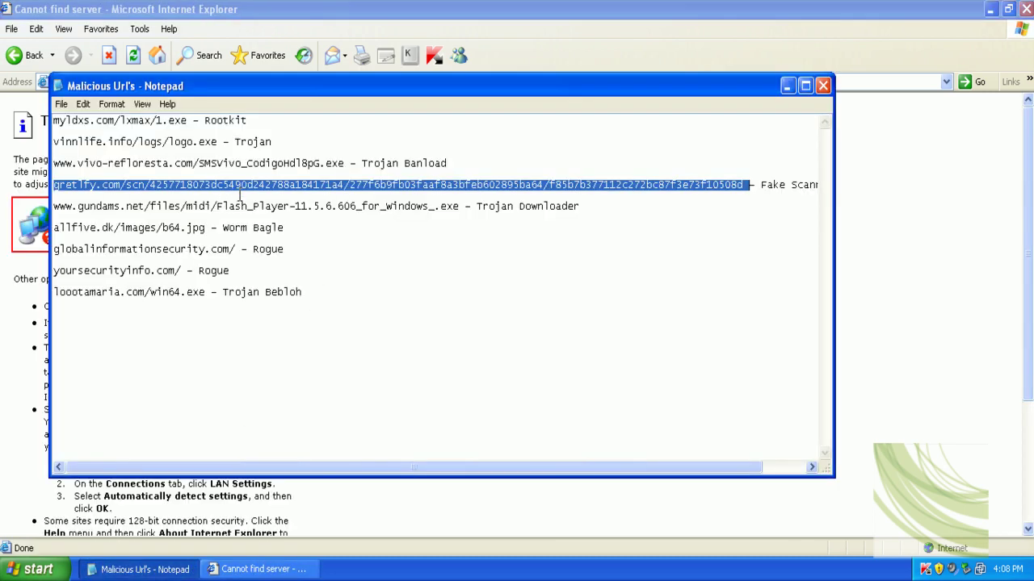
Step: Copy the gundams.net link from line 5, undoing an accidental paste there
{"action": "double_click", "coordinate": [235, 207]}
{"action": "right_click", "coordinate": [236, 209]}
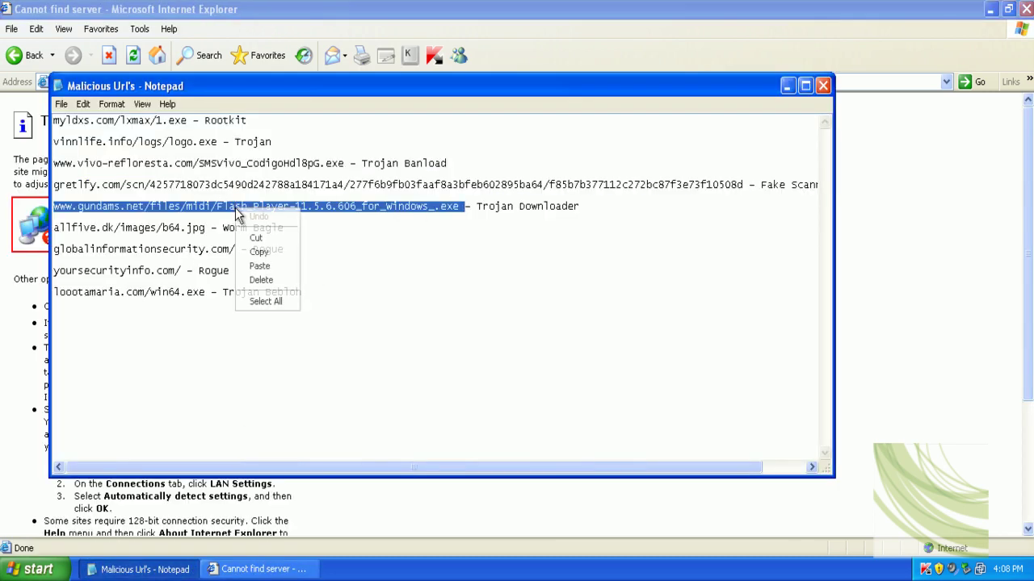
{"action": "left_click", "coordinate": [264, 261]}
{"action": "key", "text": "ctrl+z"}
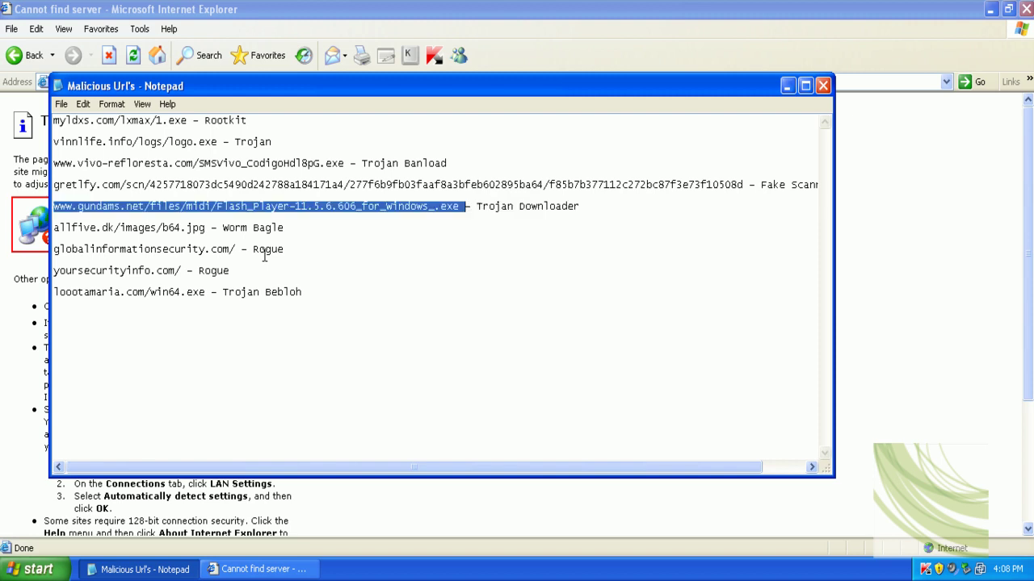
{"action": "right_click", "coordinate": [305, 207]}
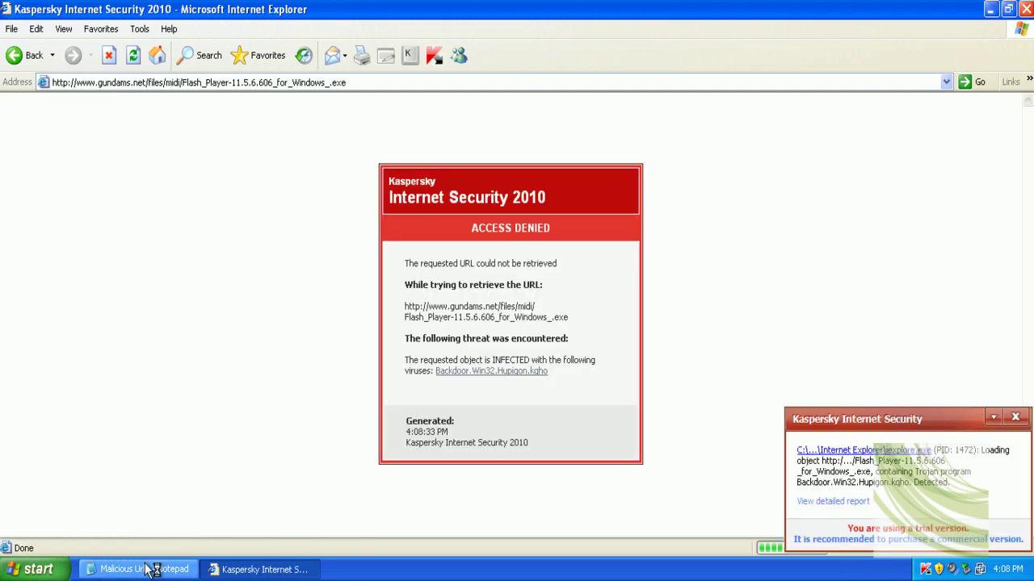
Step: Copy the allfive.dk image link and dismiss Kaspersky's Hupigon detection notification
{"action": "left_click", "coordinate": [148, 569]}
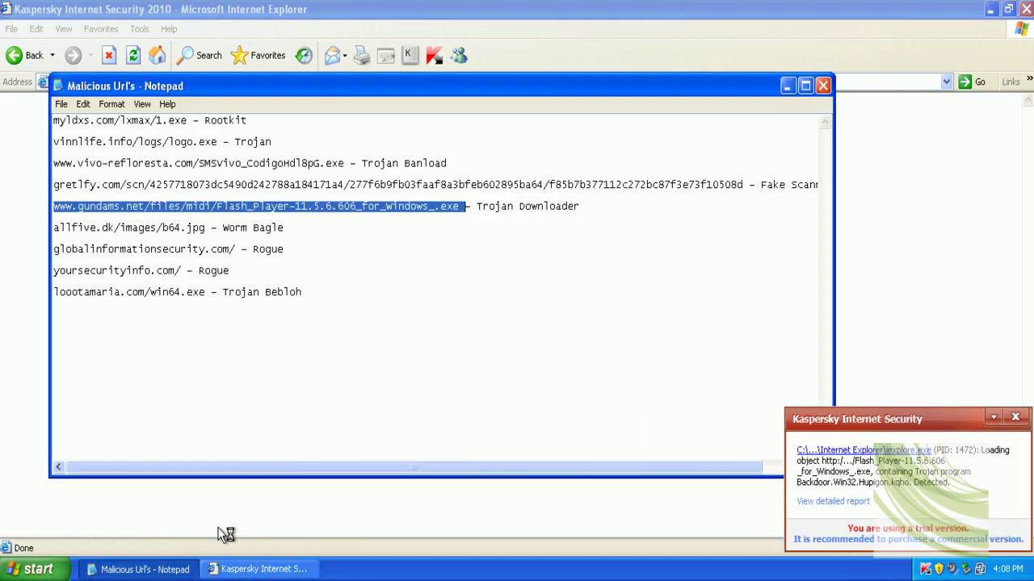
{"action": "double_click", "coordinate": [175, 227]}
{"action": "right_click", "coordinate": [175, 225]}
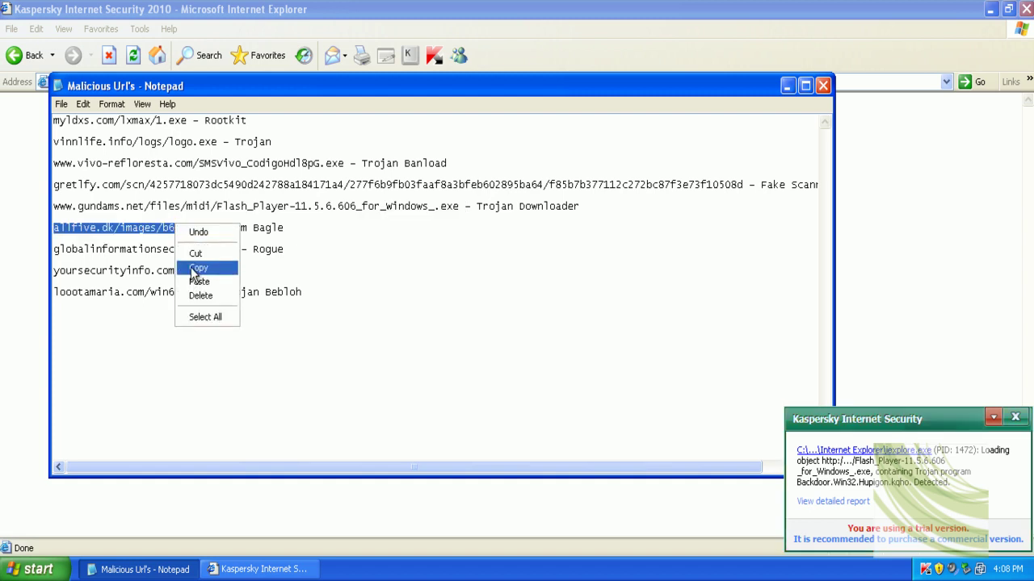
{"action": "left_click", "coordinate": [194, 270]}
{"action": "left_click", "coordinate": [787, 85]}
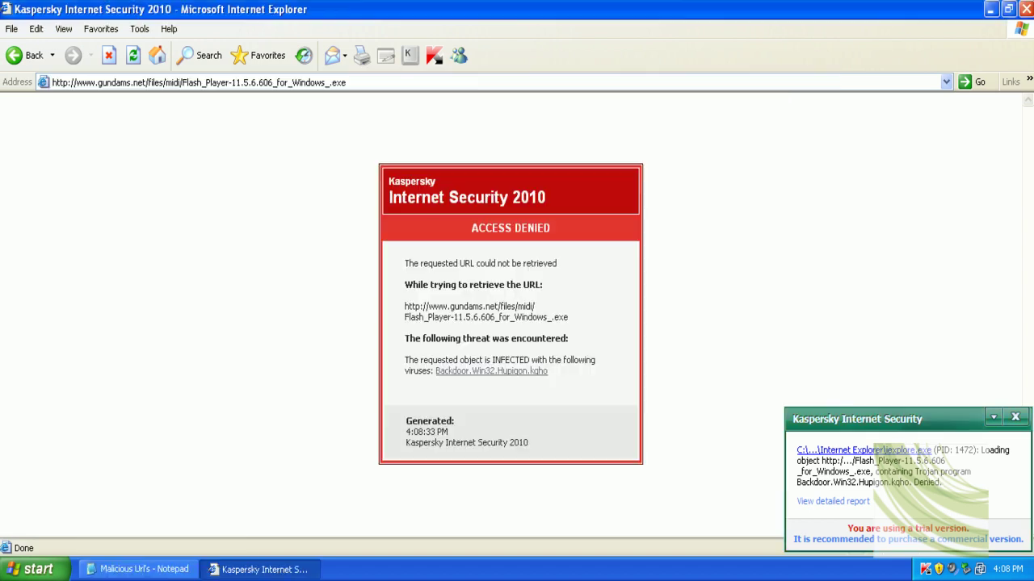
{"action": "left_click", "coordinate": [1015, 417]}
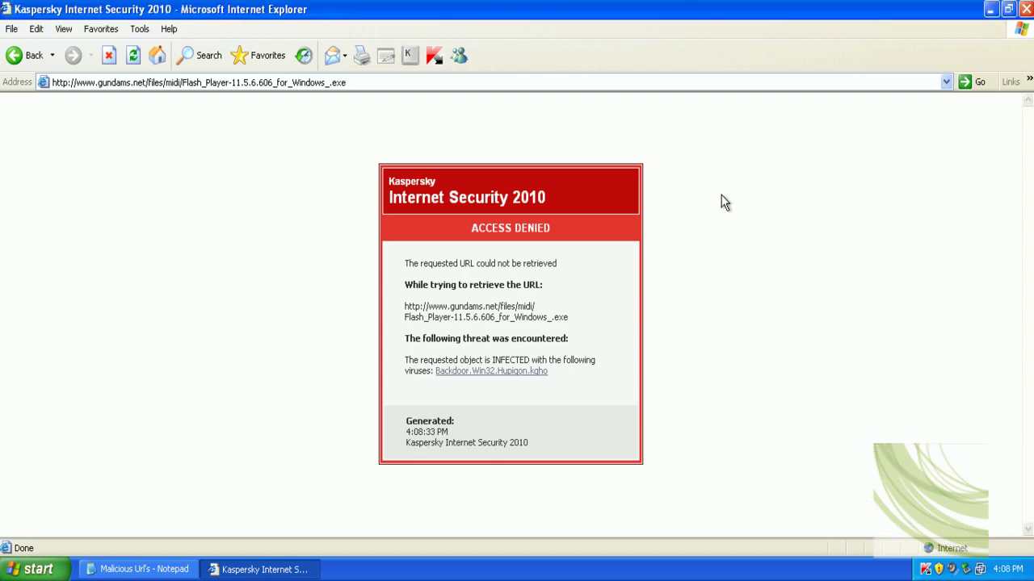
{"action": "left_click", "coordinate": [353, 82]}
Step: Paste and load the allfive.dk image link so Kaspersky blocks Email-Worm.Win32.Bagle.of
{"action": "right_click", "coordinate": [333, 84]}
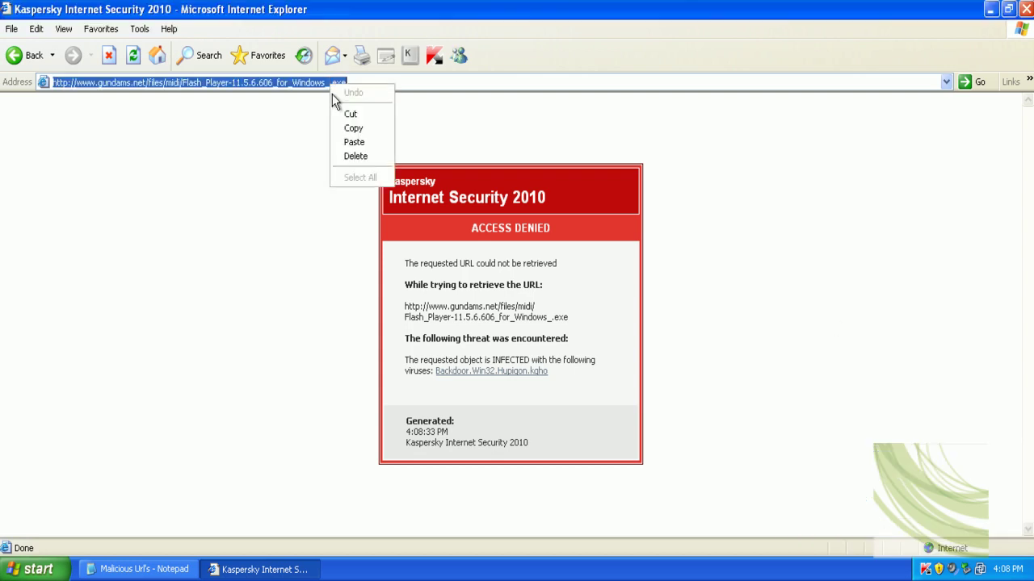
{"action": "left_click", "coordinate": [355, 143]}
{"action": "key", "text": "Return"}
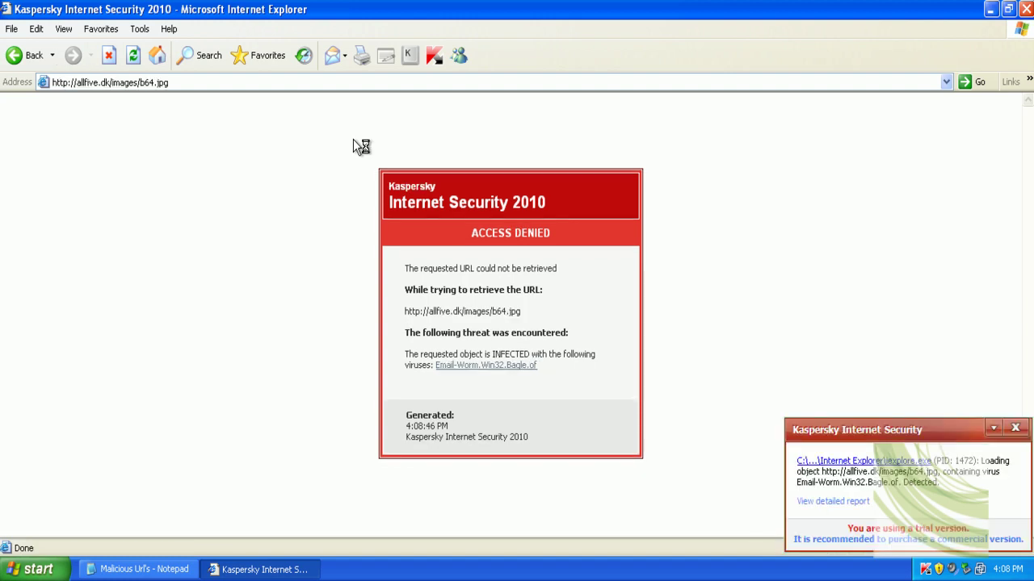
Step: Copy globalinformationsecurity.com from the list and load it in Internet Explorer
{"action": "left_click", "coordinate": [158, 569]}
{"action": "double_click", "coordinate": [141, 249]}
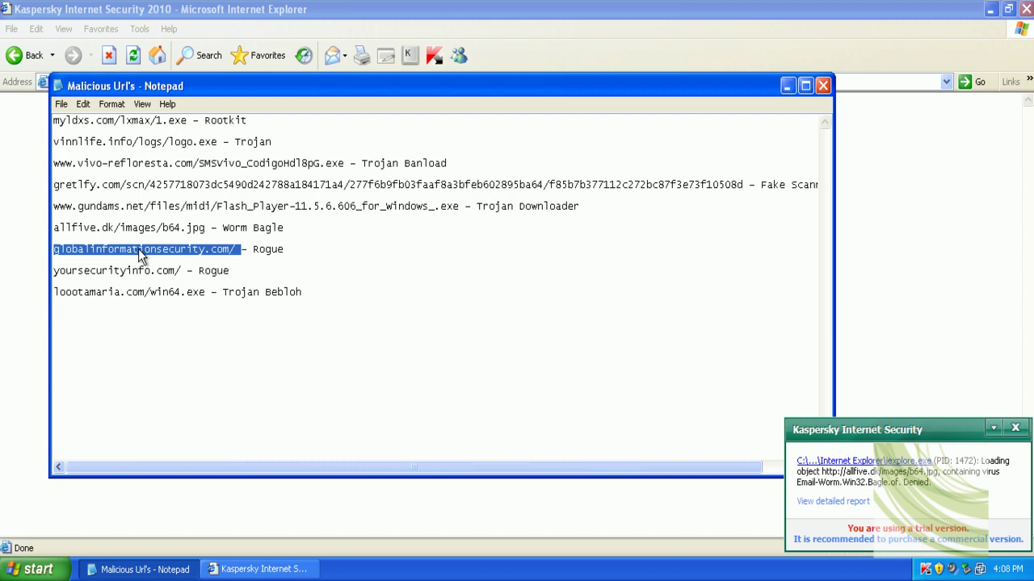
{"action": "right_click", "coordinate": [145, 249]}
{"action": "left_click", "coordinate": [166, 292]}
{"action": "left_click", "coordinate": [787, 86]}
{"action": "left_click", "coordinate": [529, 82]}
{"action": "right_click", "coordinate": [529, 82]}
{"action": "left_click", "coordinate": [565, 142]}
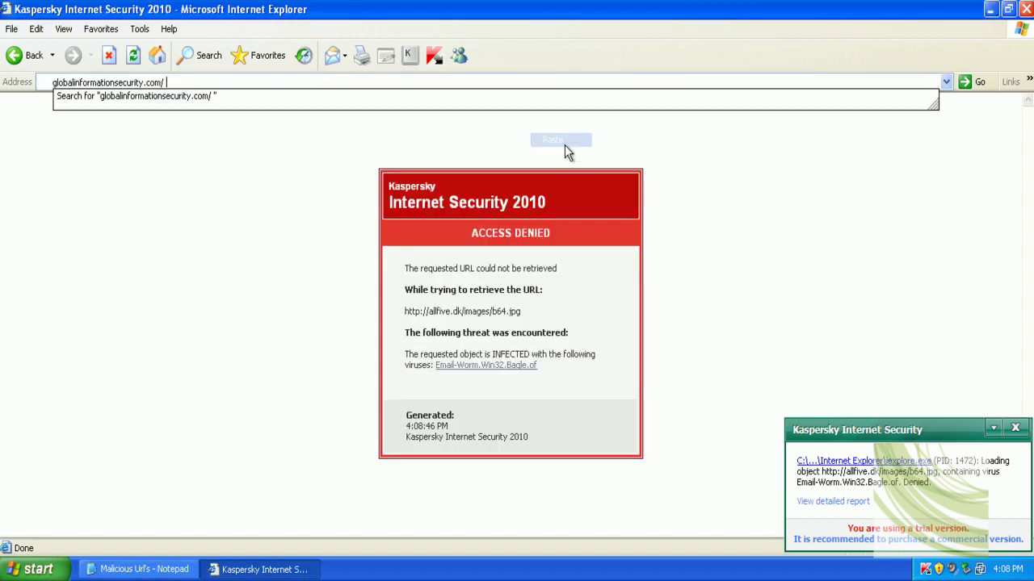
{"action": "key", "text": "Return"}
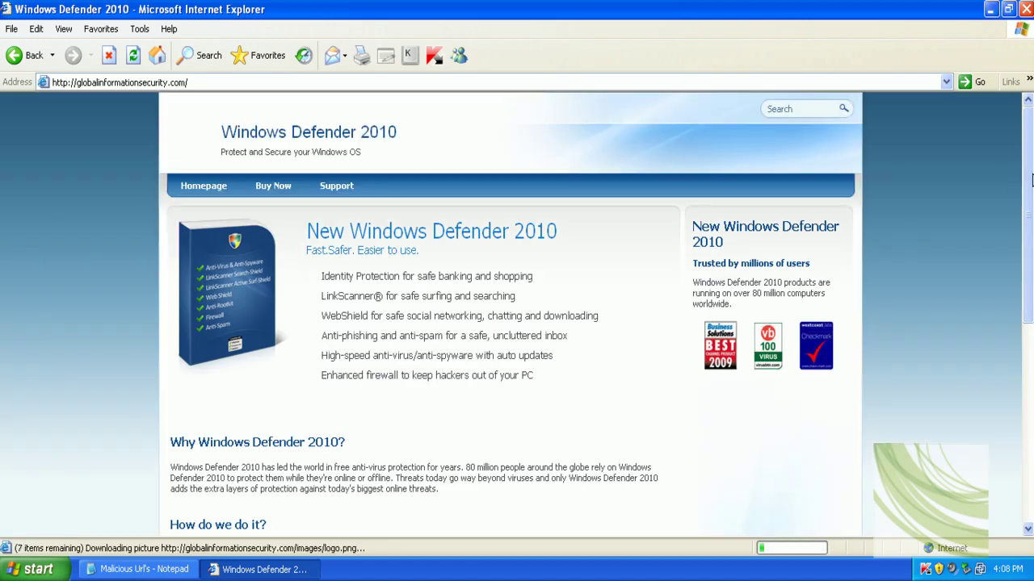
Step: Scroll the rogue Windows Defender 2010 site and open its buy page showing $49.95–$69.95 licences
{"action": "scroll", "coordinate": [857, 212], "scroll_direction": "down", "scroll_amount": 2}
{"action": "scroll", "coordinate": [857, 211], "scroll_direction": "down", "scroll_amount": 3}
{"action": "scroll", "coordinate": [517, 315], "scroll_direction": "down", "scroll_amount": 3}
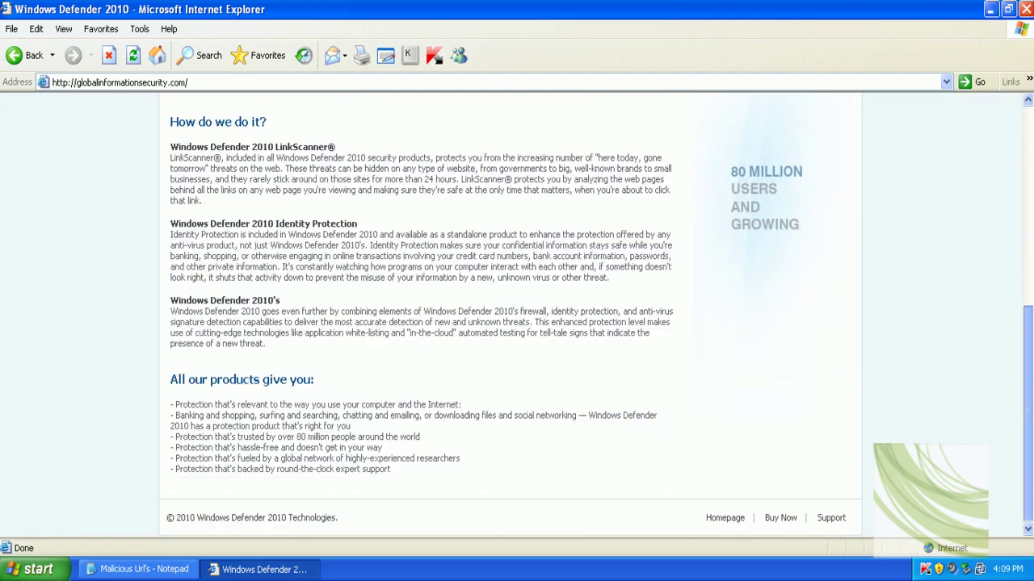
{"action": "left_click_drag", "start_coordinate": [1028, 321], "coordinate": [1028, 120]}
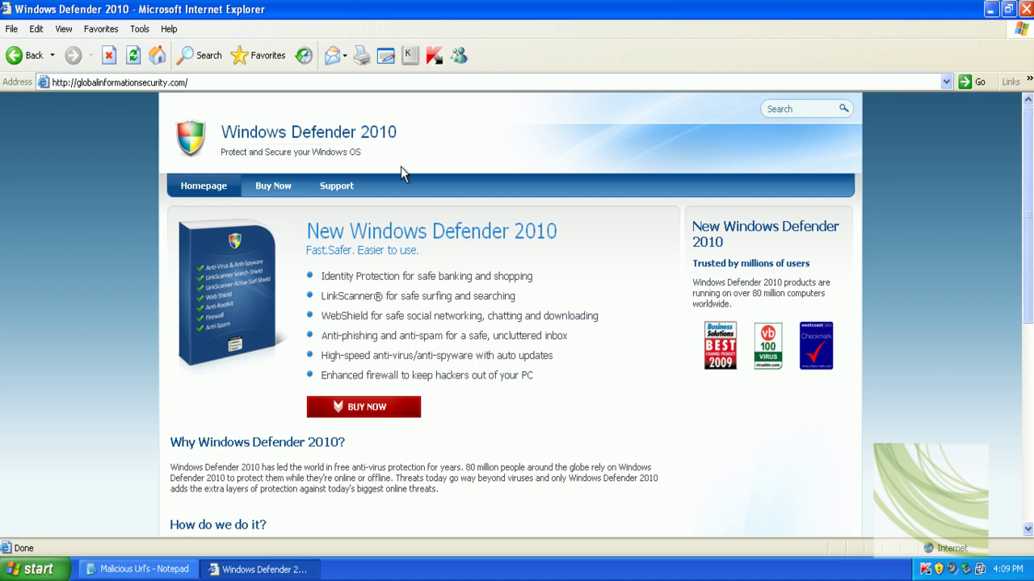
{"action": "left_click", "coordinate": [363, 408]}
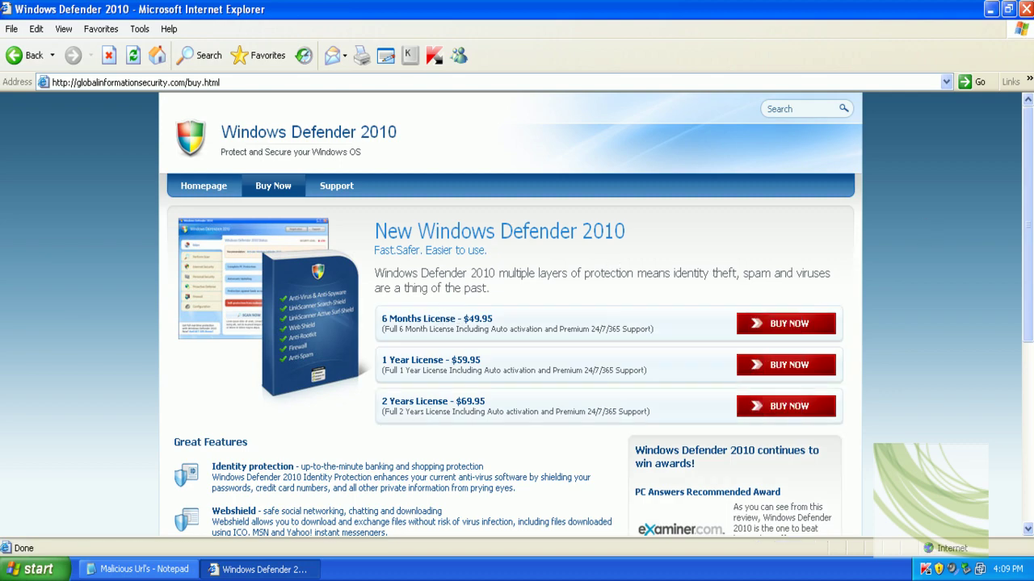
{"action": "mouse_move", "coordinate": [1027, 156]}
{"action": "left_mouse_down"}
{"action": "mouse_move", "coordinate": [1027, 322]}
{"action": "mouse_move", "coordinate": [1027, 189]}
{"action": "left_mouse_up"}
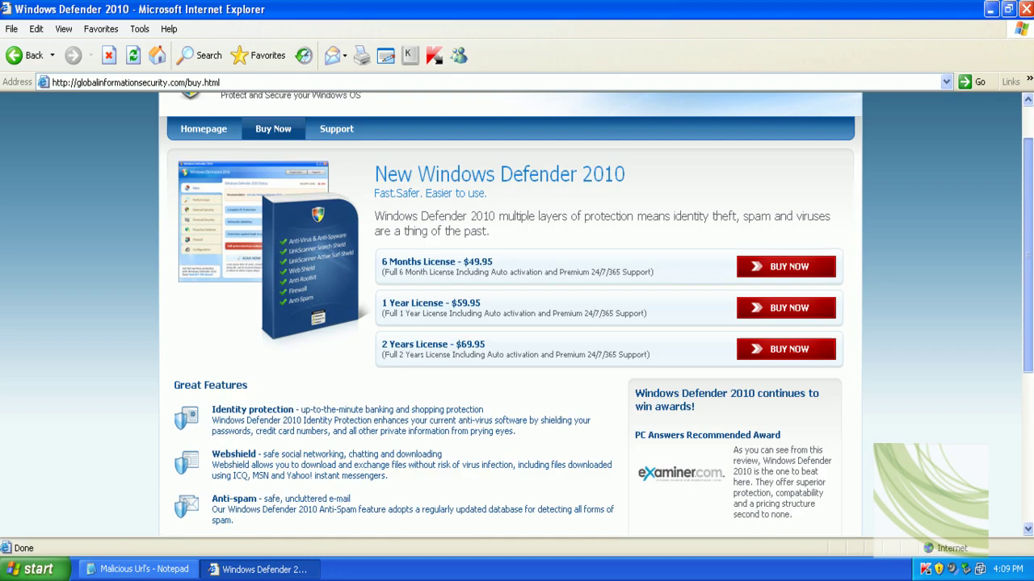
Step: Copy yoursecurityinfo.com/ from the list and load it in Internet Explorer
{"action": "left_click", "coordinate": [159, 572]}
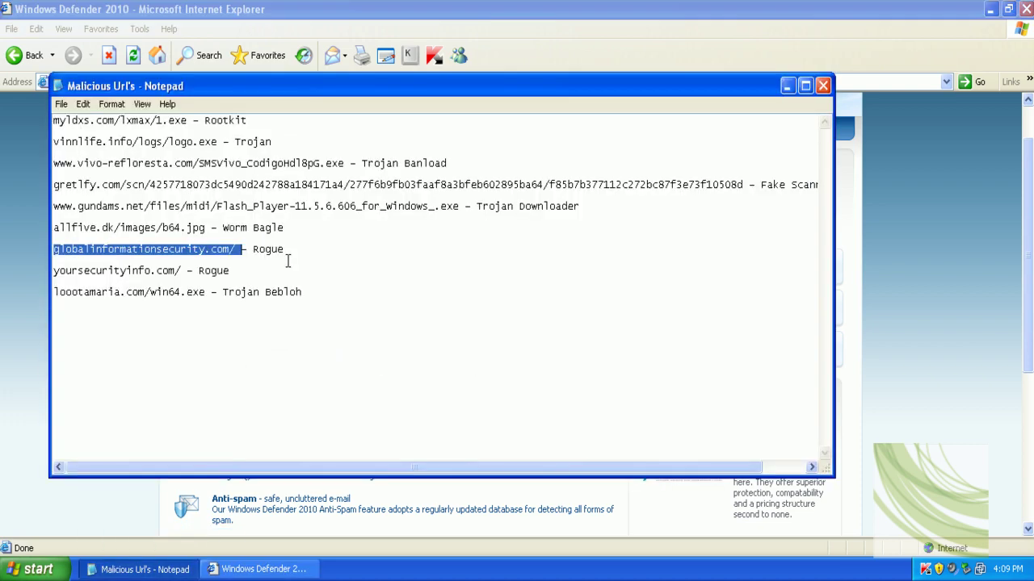
{"action": "double_click", "coordinate": [153, 272]}
{"action": "right_click", "coordinate": [146, 272]}
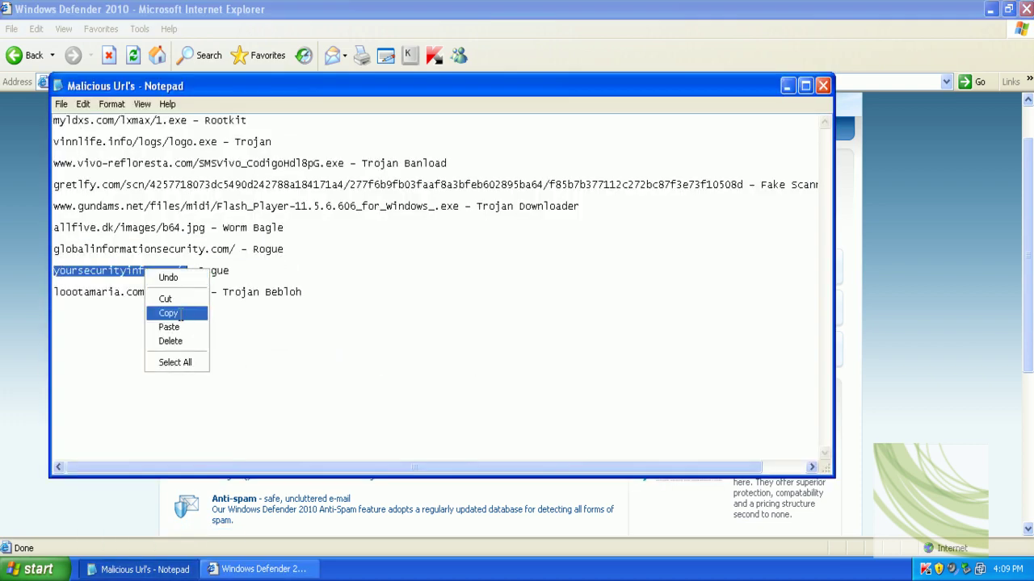
{"action": "left_click", "coordinate": [168, 314]}
{"action": "left_click", "coordinate": [787, 86]}
{"action": "right_click", "coordinate": [662, 83]}
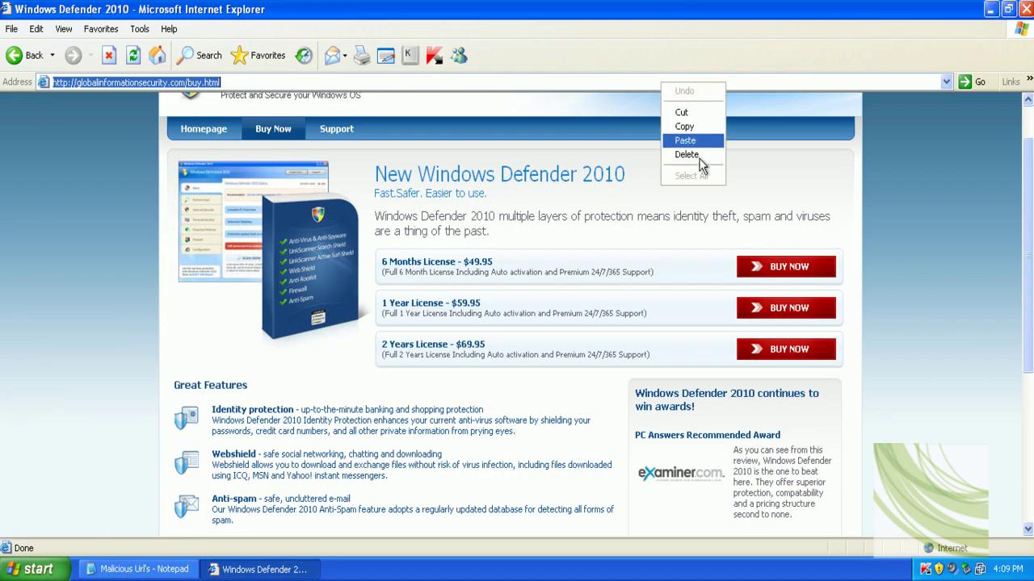
{"action": "left_click", "coordinate": [696, 142]}
{"action": "key", "text": "Return"}
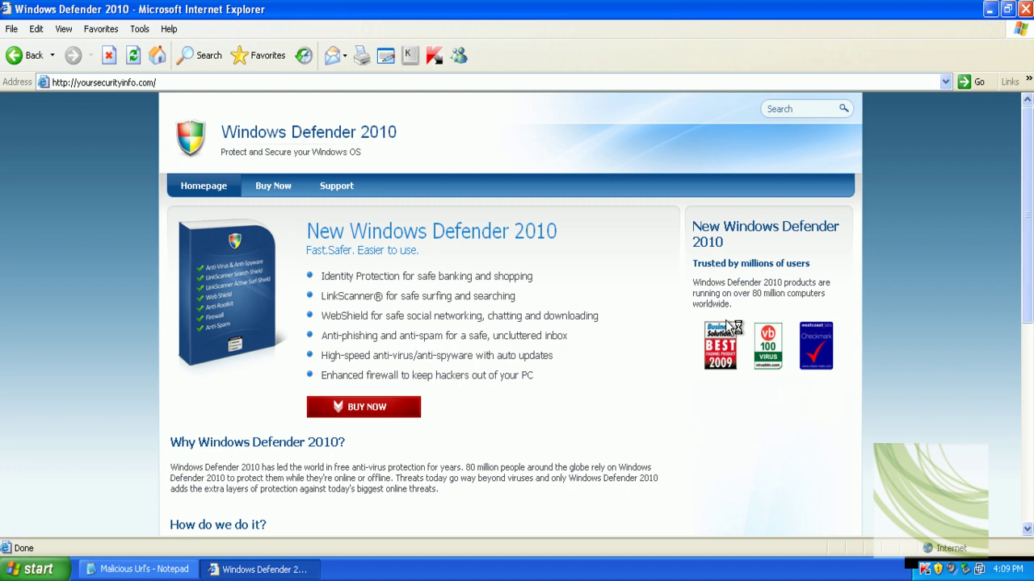
Step: Scroll the unblocked Windows Defender 2010 homepage and bring the URL list back
{"action": "scroll", "coordinate": [1022, 243], "scroll_direction": "down", "scroll_amount": 3}
{"action": "scroll", "coordinate": [456, 335], "scroll_direction": "up", "scroll_amount": 3}
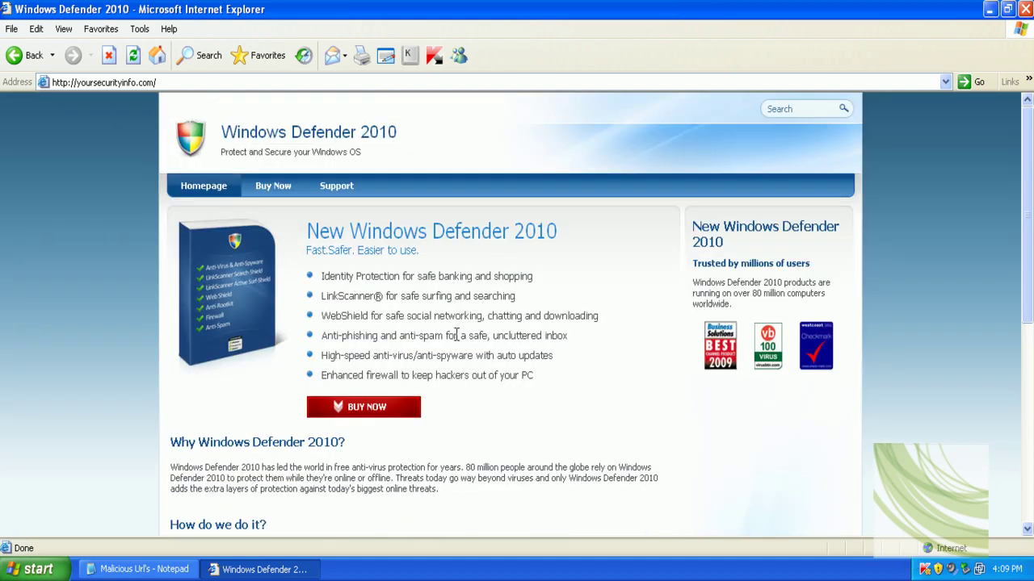
{"action": "left_click", "coordinate": [161, 569]}
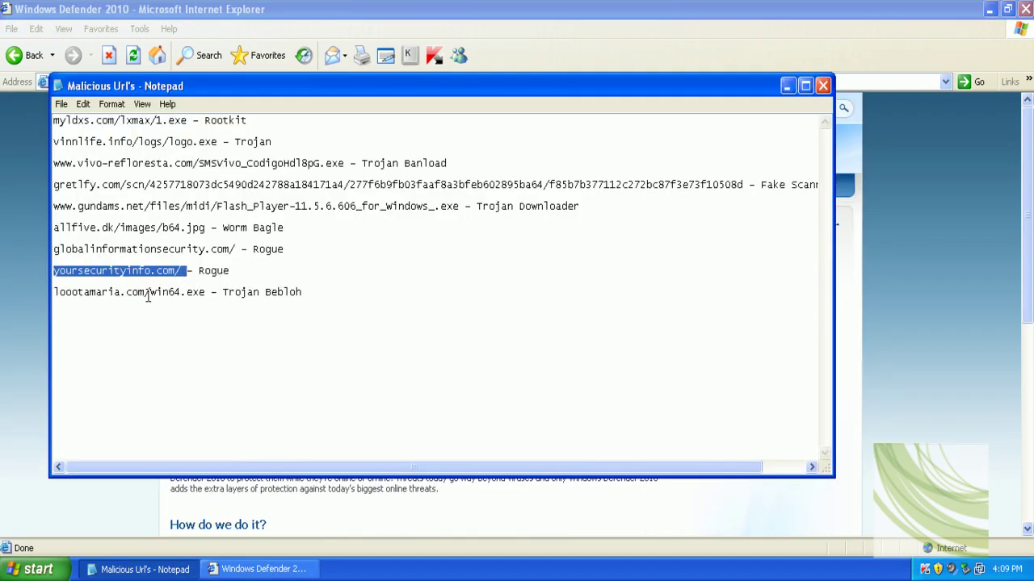
Step: Copy loootamaria.com/win64.exe from Notepad and load it in Internet Explorer, triggering Kaspersky's access-denied page
{"action": "double_click", "coordinate": [137, 295]}
{"action": "right_click", "coordinate": [137, 296]}
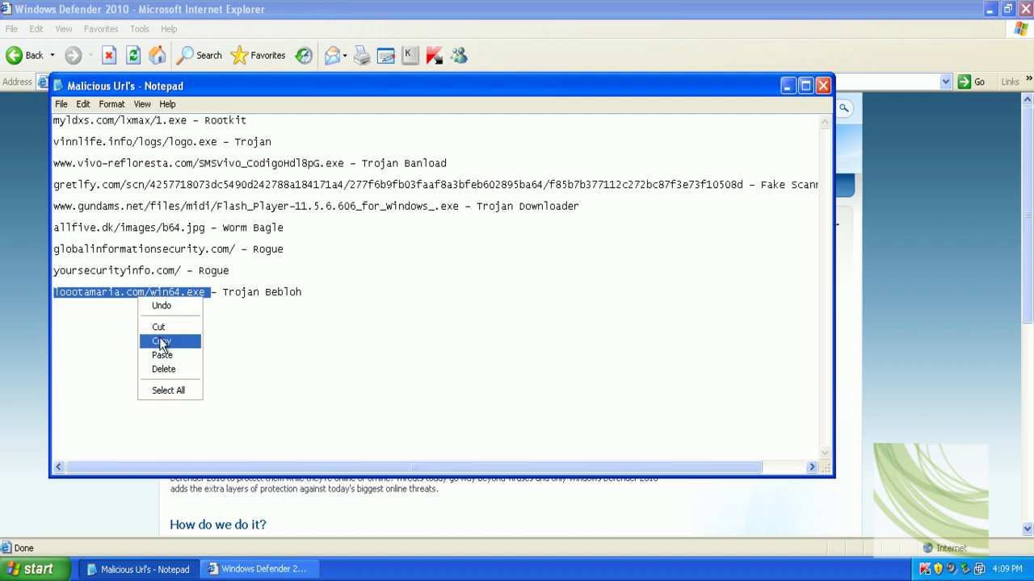
{"action": "left_click", "coordinate": [164, 340]}
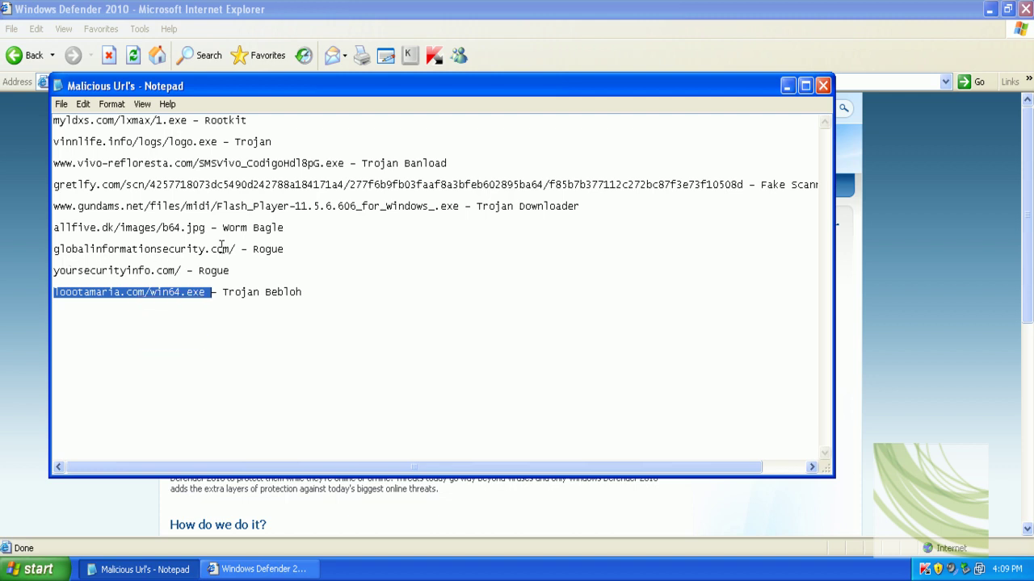
{"action": "left_click", "coordinate": [787, 86]}
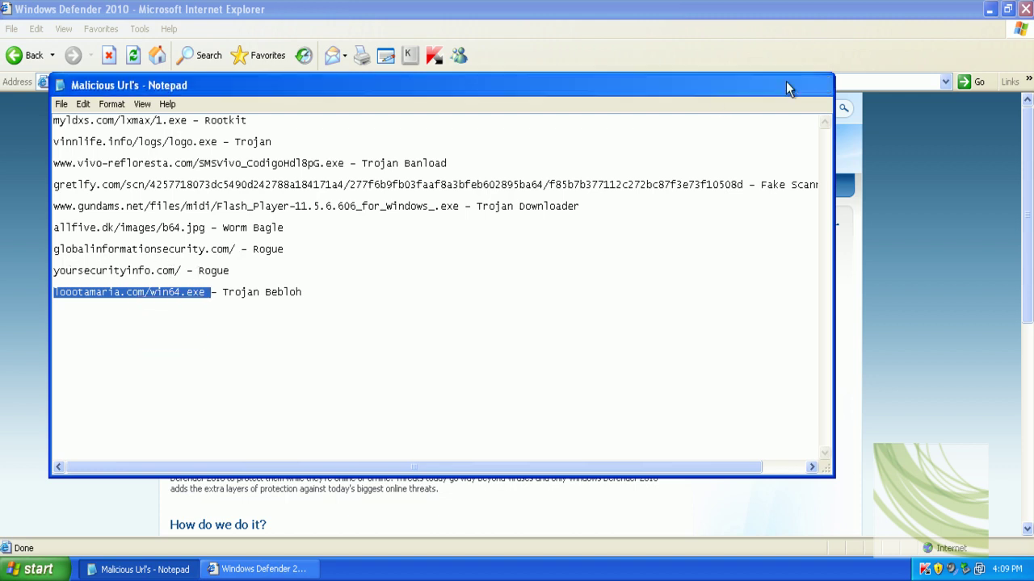
{"action": "right_click", "coordinate": [511, 81]}
{"action": "left_click", "coordinate": [494, 83]}
{"action": "right_click", "coordinate": [495, 84]}
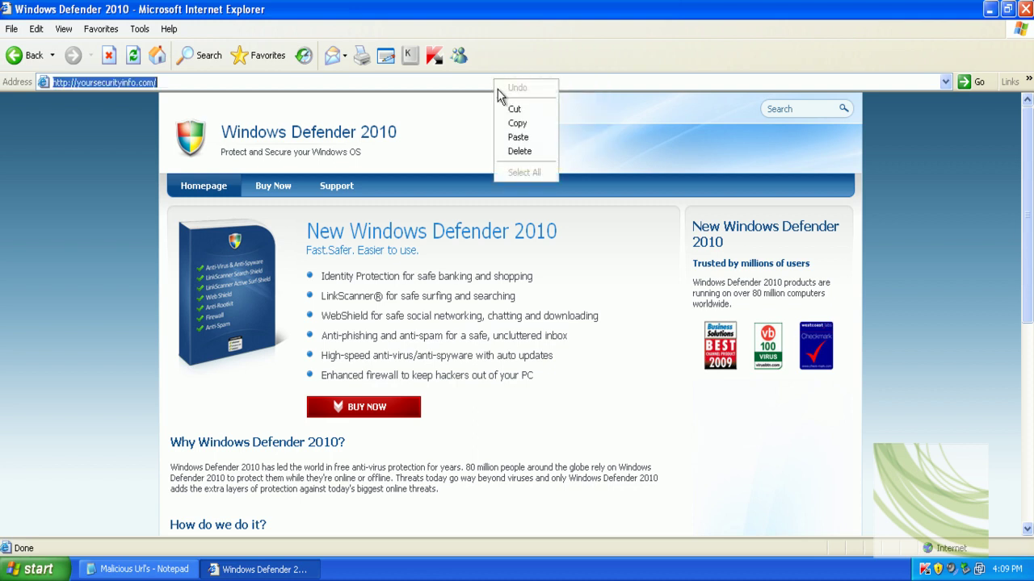
{"action": "left_click", "coordinate": [507, 134]}
{"action": "key", "text": "Return"}
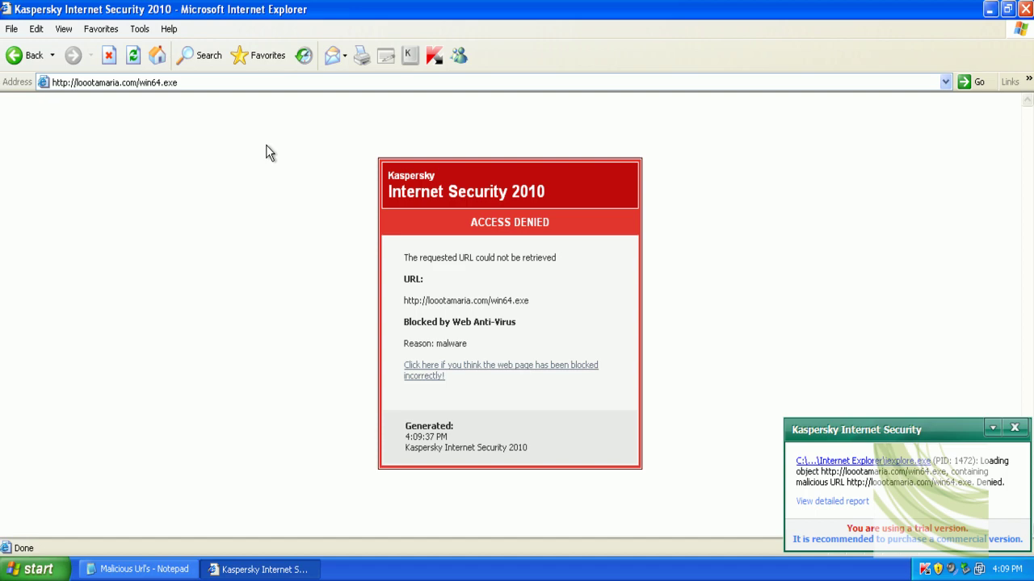
Step: Replace the blocked address with bulletproofsoft.com and load that site
{"action": "left_click", "coordinate": [238, 82]}
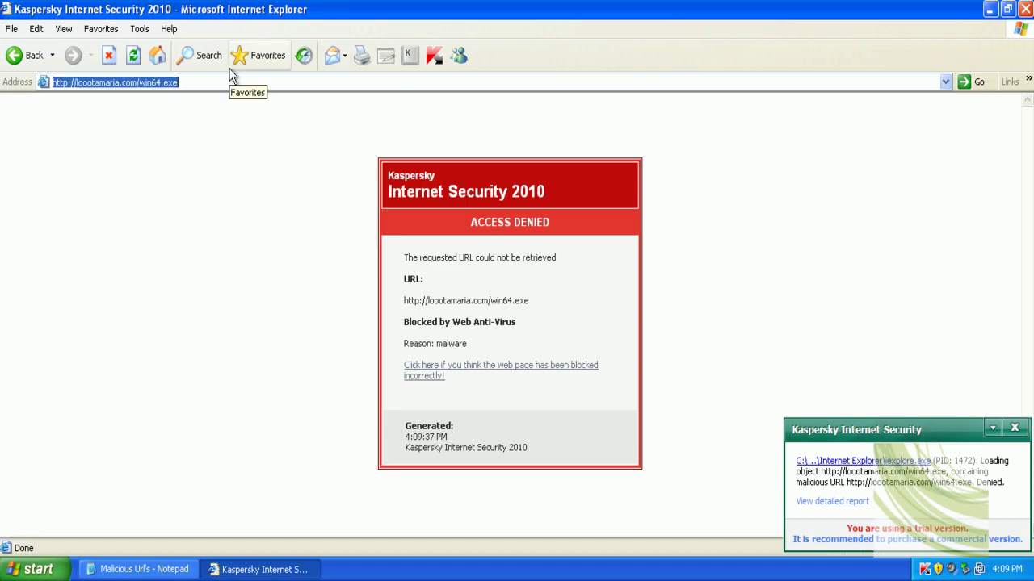
{"action": "type", "text": "goo"}
{"action": "key", "text": "BackSpace"}
{"action": "key", "text": "BackSpace"}
{"action": "key", "text": "BackSpace"}
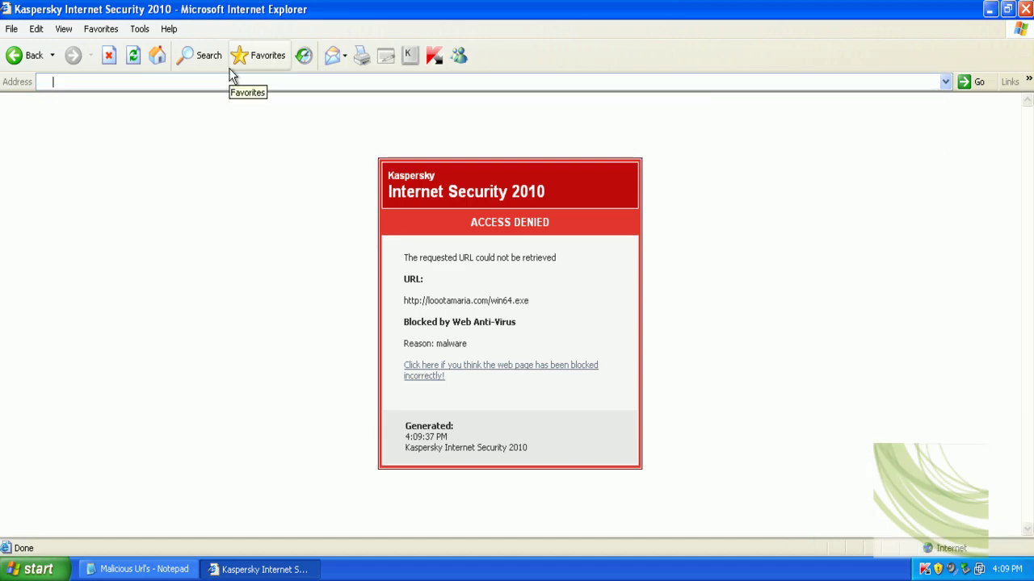
{"action": "type", "text": "bul"}
{"action": "key", "text": "Down"}
{"action": "key", "text": "Return"}
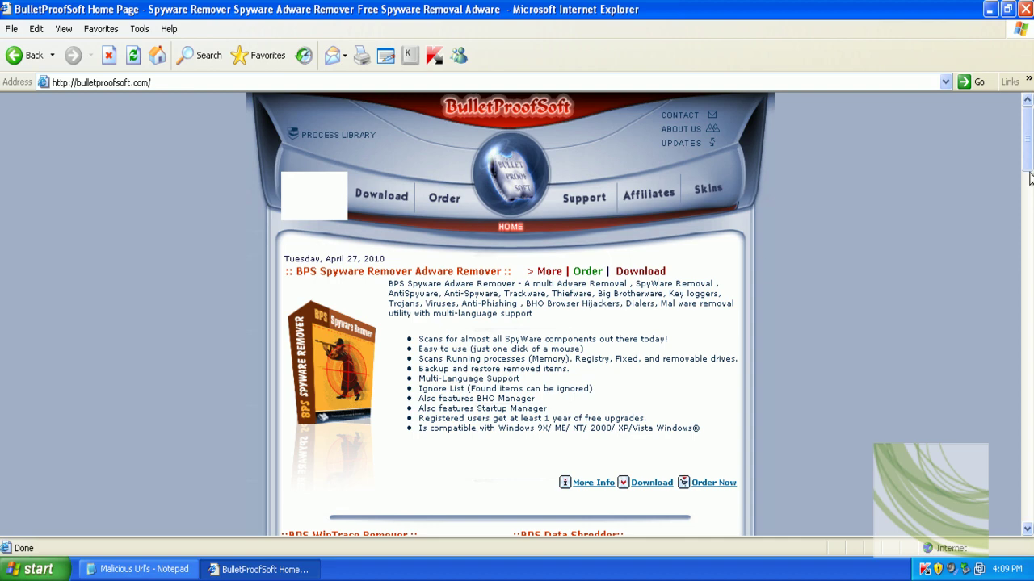
Step: On BulletProofSoft's download page, start downloading BPS SpyWare/Adware Remover (bpsr.exe)
{"action": "scroll", "coordinate": [1029, 173], "scroll_direction": "down", "scroll_amount": 1}
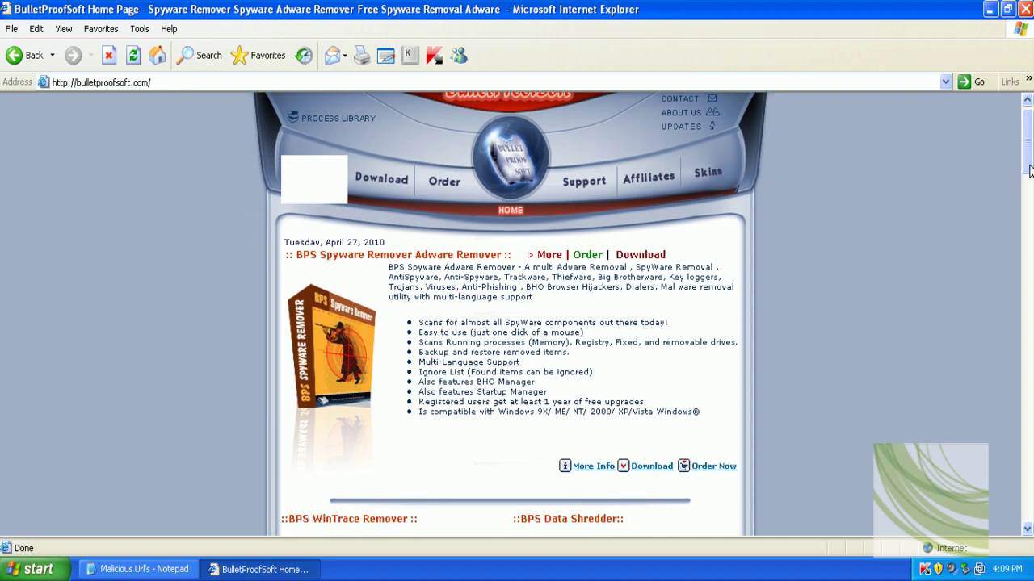
{"action": "left_click_drag", "start_coordinate": [1030, 170], "coordinate": [1029, 182]}
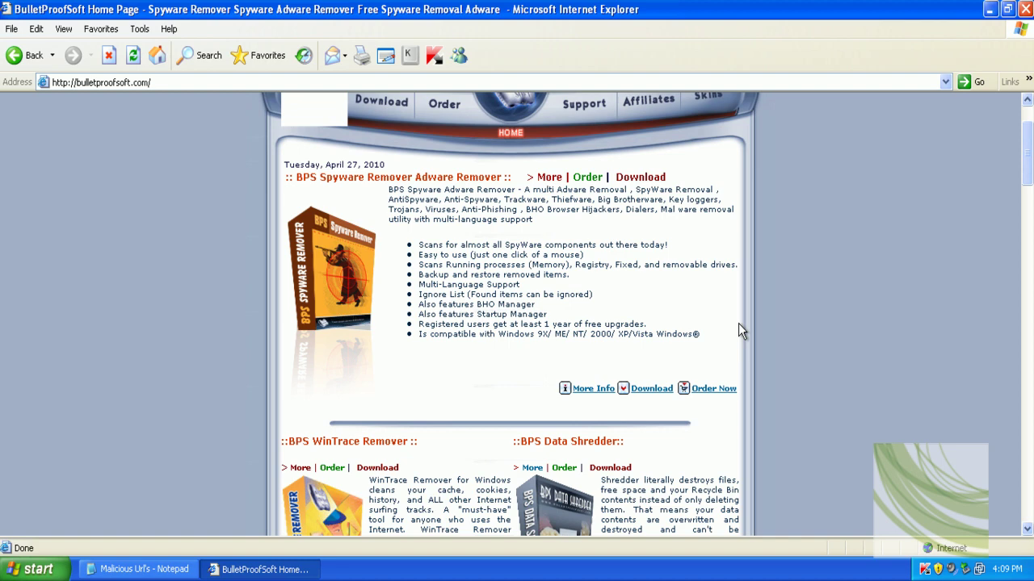
{"action": "left_click", "coordinate": [654, 390]}
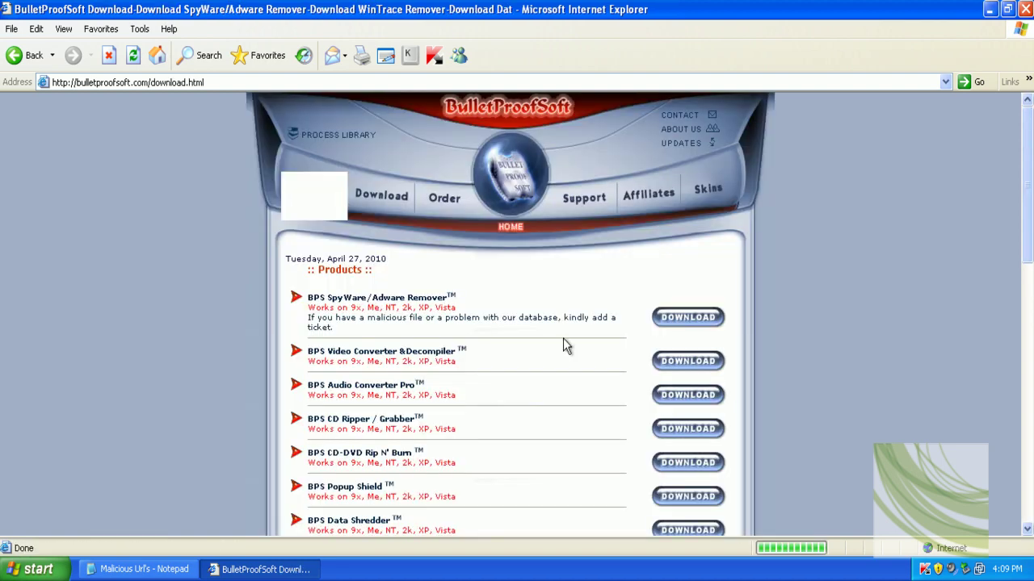
{"action": "left_click", "coordinate": [677, 313]}
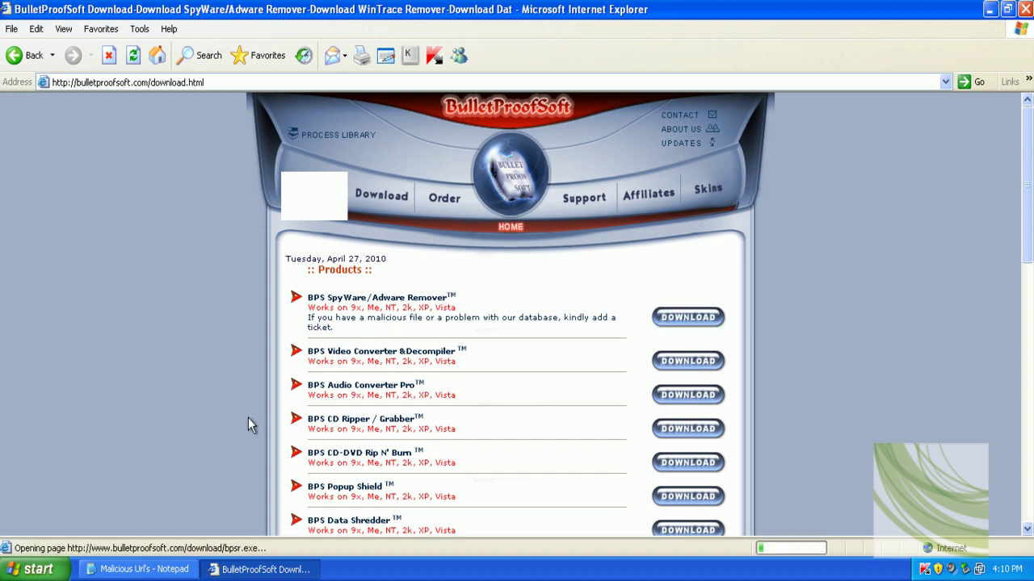
Step: Close Kaspersky's notice denying bpsr.exe as FraudTool.Win32.BPSSpywareRemover.as
{"action": "left_click", "coordinate": [178, 567]}
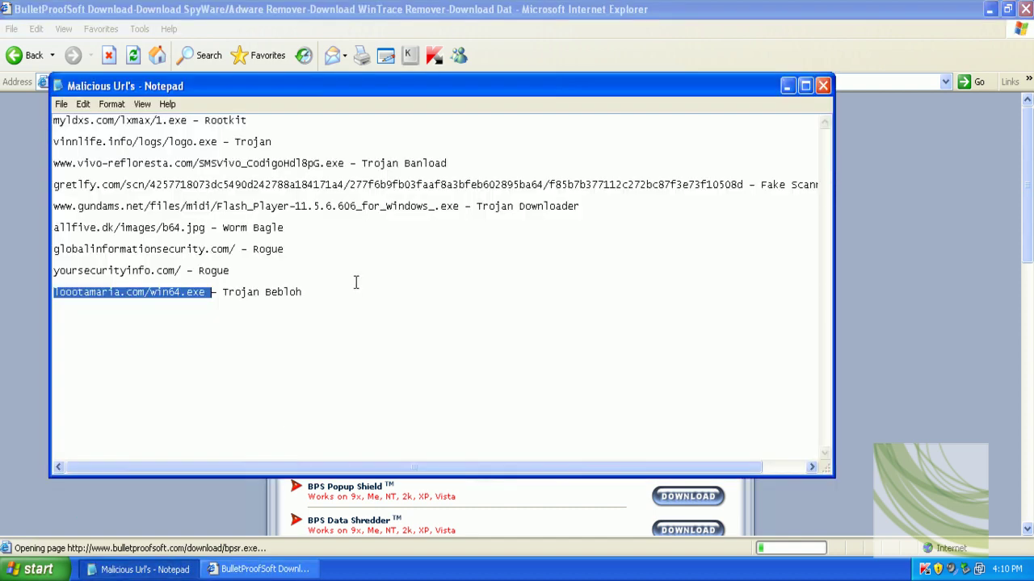
{"action": "left_click", "coordinate": [787, 85]}
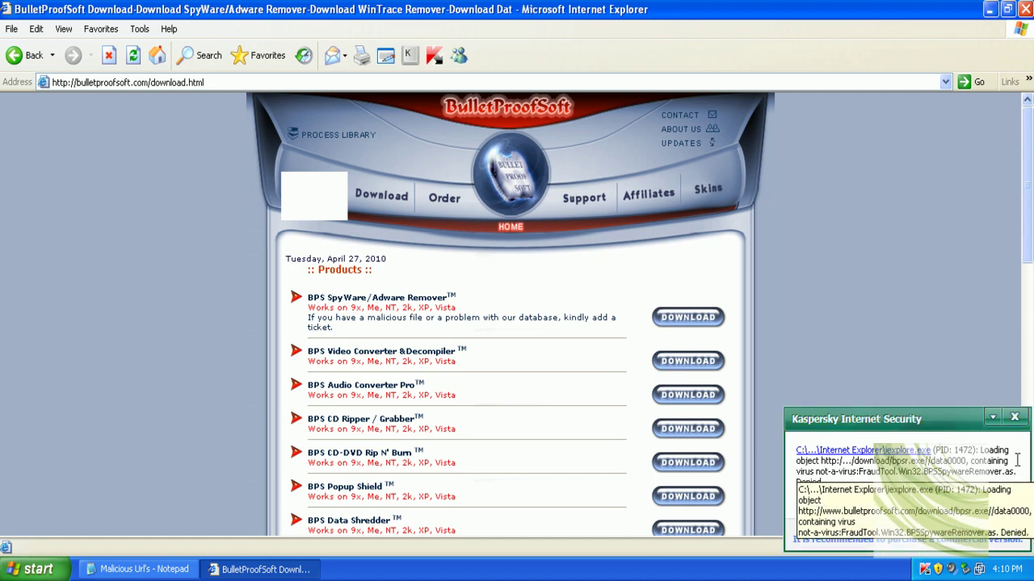
{"action": "left_click", "coordinate": [1015, 417]}
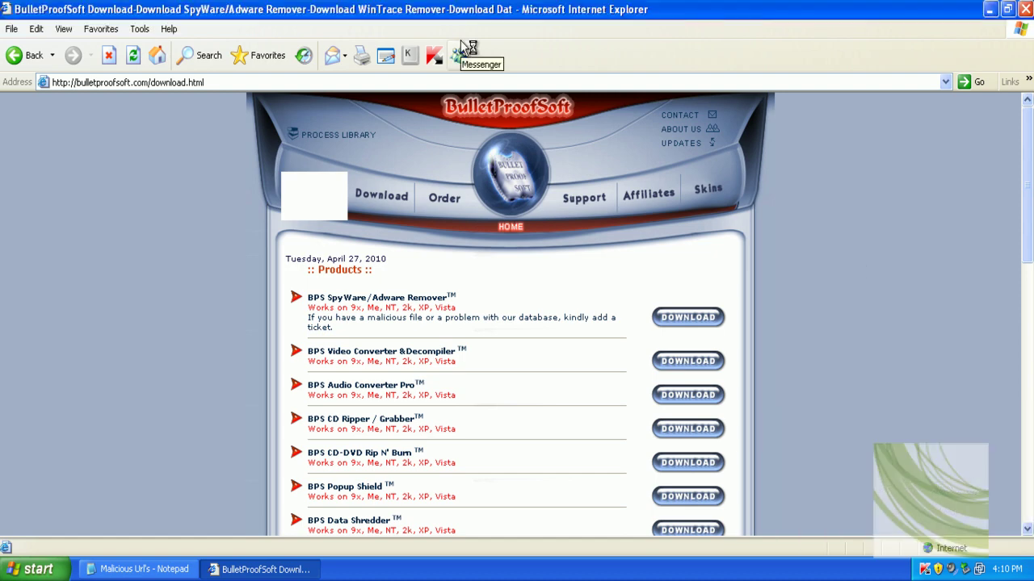
{"action": "left_click", "coordinate": [400, 81]}
Step: Enter antiviruspc2009.com as the address and retry loading it
{"action": "type", "text": "gs"}
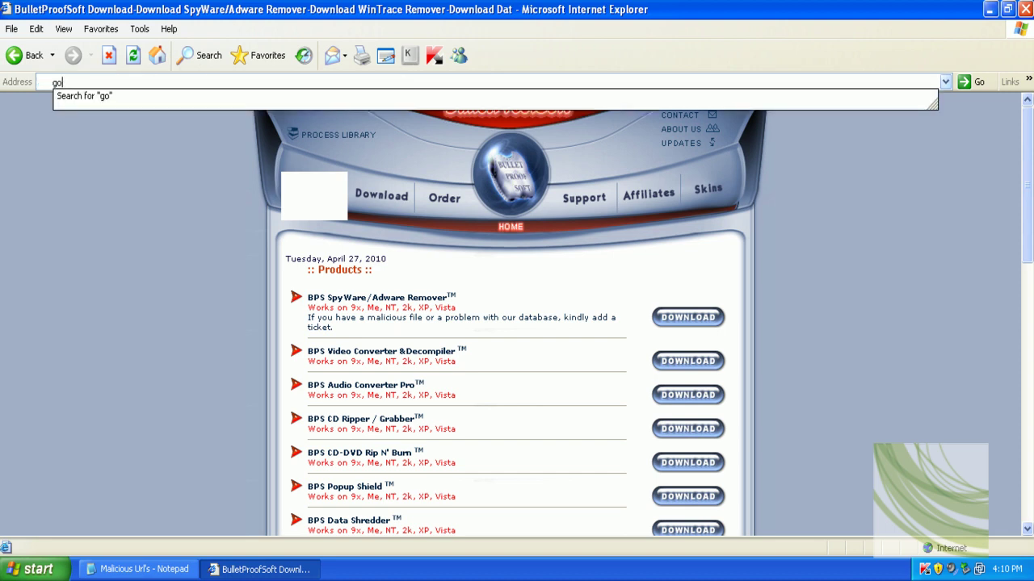
{"action": "key", "text": "BackSpace"}
{"action": "key", "text": "BackSpace"}
{"action": "type", "text": "pca"}
{"action": "key", "text": "BackSpace"}
{"action": "type", "text": "antiviruspc"}
{"action": "type", "text": "2009."}
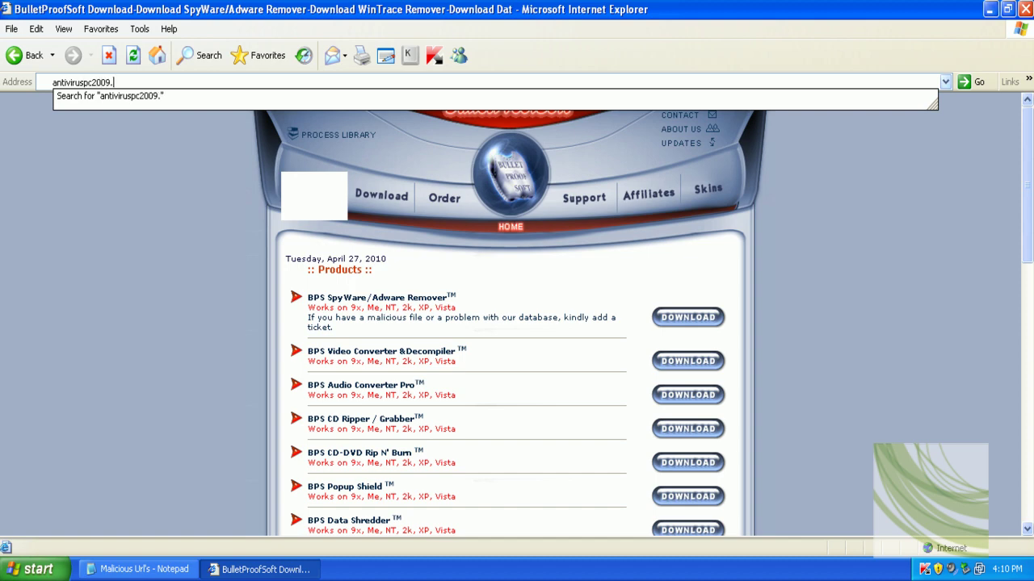
{"action": "type", "text": "com"}
{"action": "key", "text": "Return"}
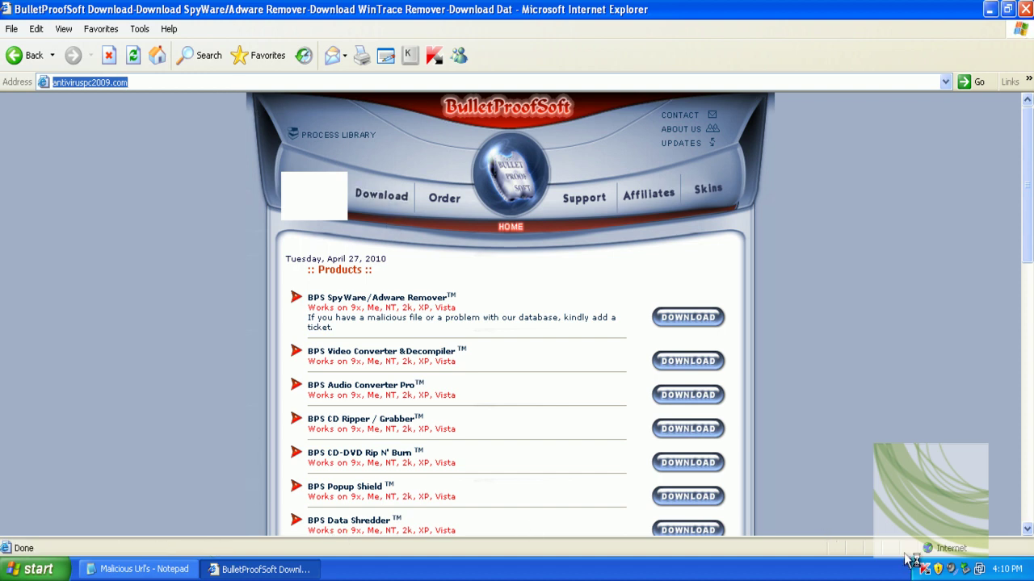
{"action": "key", "text": "Return"}
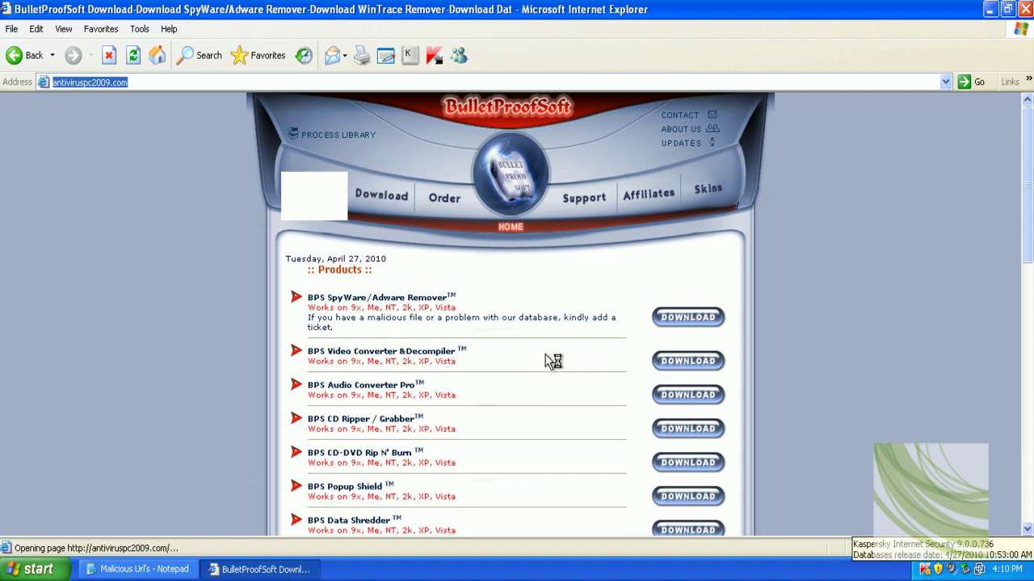
Step: Go to google.com and open the 'Antivirus 2009: Best antivirus software solution' result for antiviruspc2009.com
{"action": "type", "text": "g"}
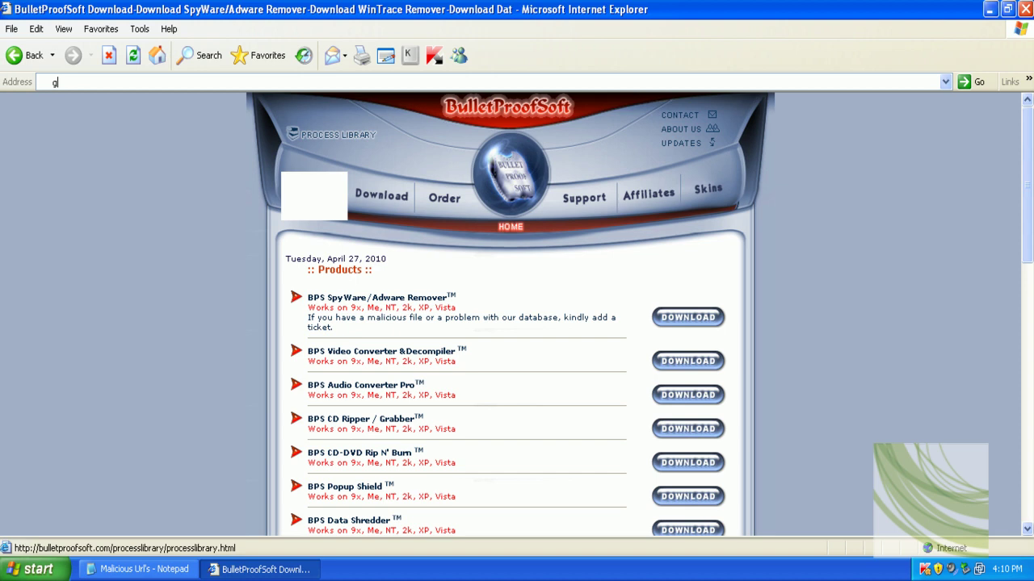
{"action": "type", "text": "oog"}
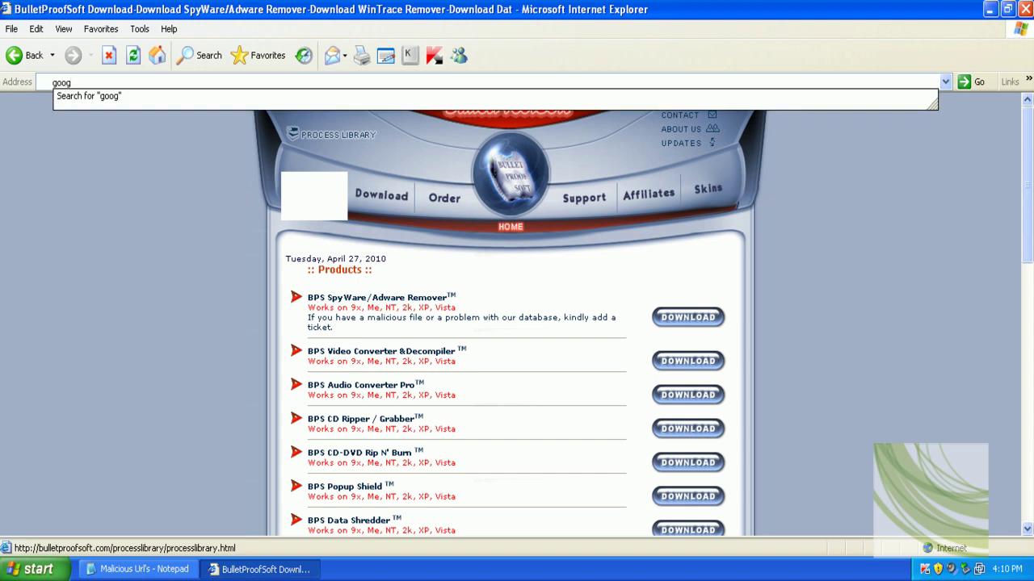
{"action": "type", "text": "le.com"}
{"action": "key", "text": "Return"}
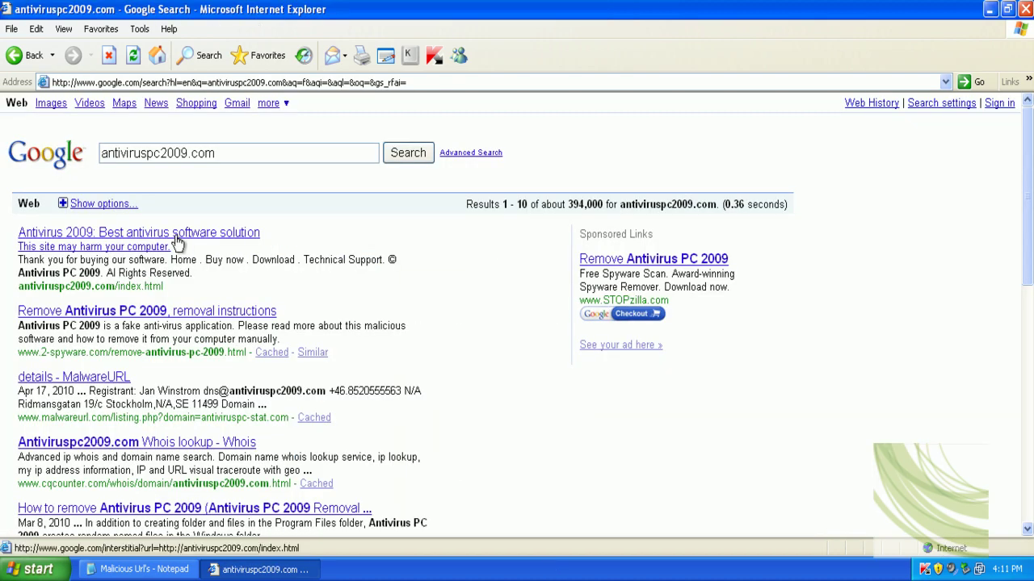
{"action": "left_click", "coordinate": [177, 243]}
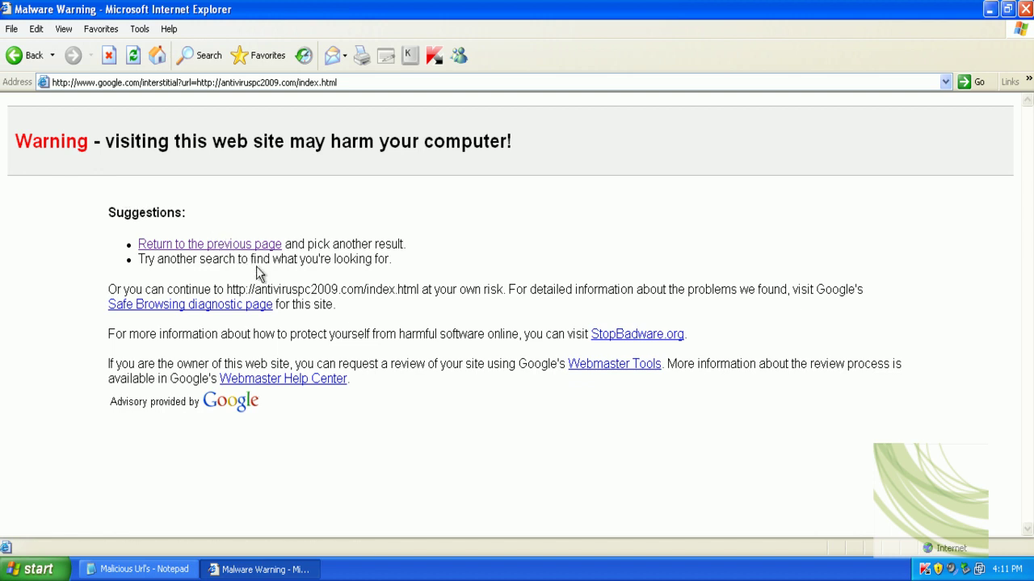
{"action": "left_click", "coordinate": [25, 55]}
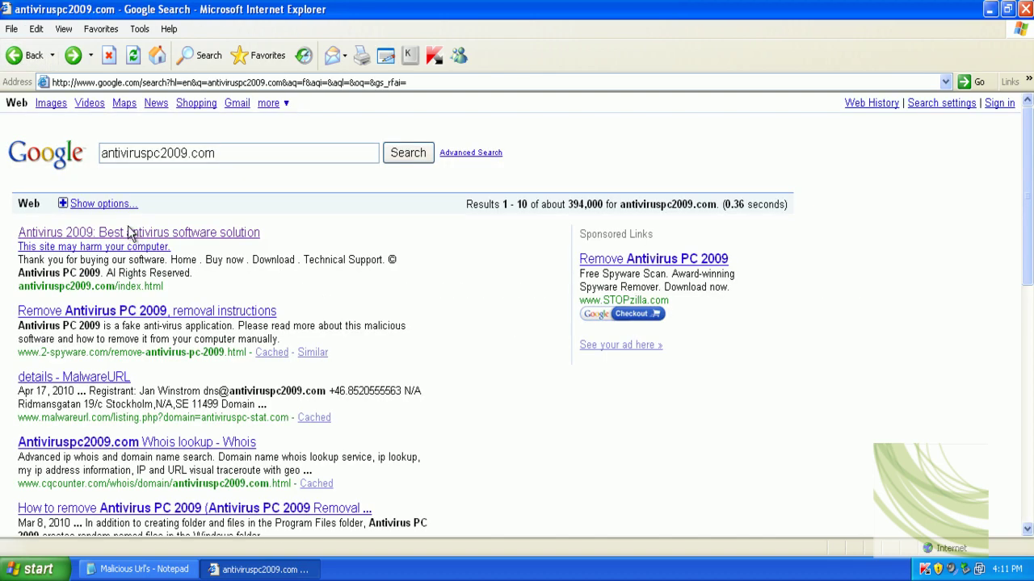
{"action": "left_click", "coordinate": [122, 248]}
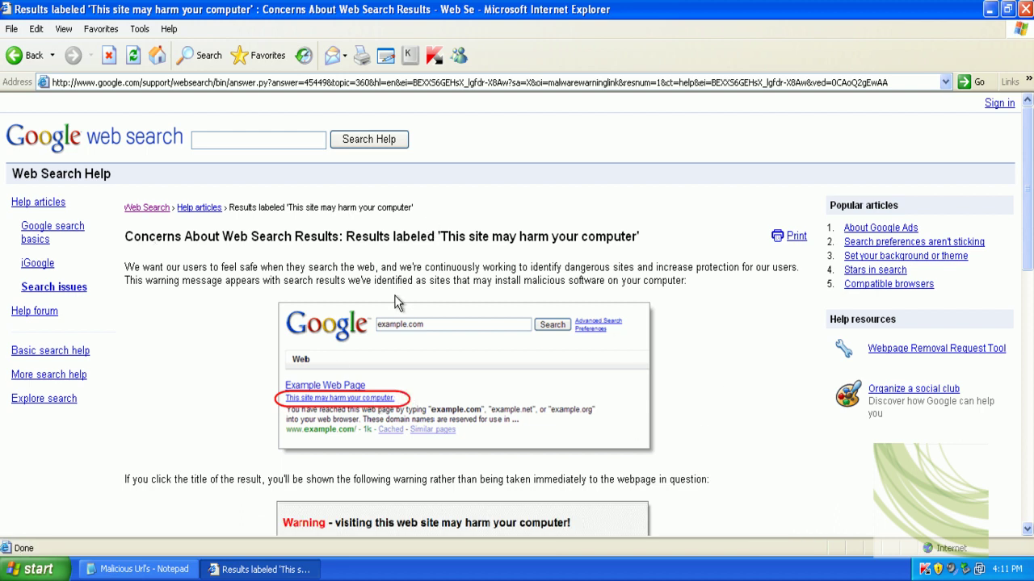
{"action": "left_click", "coordinate": [25, 55]}
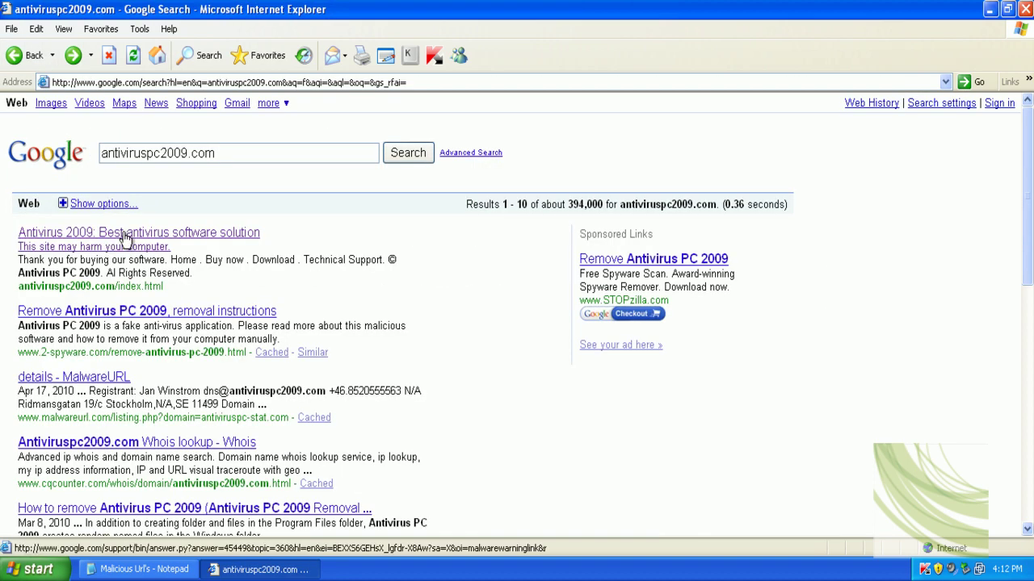
{"action": "left_click", "coordinate": [127, 235]}
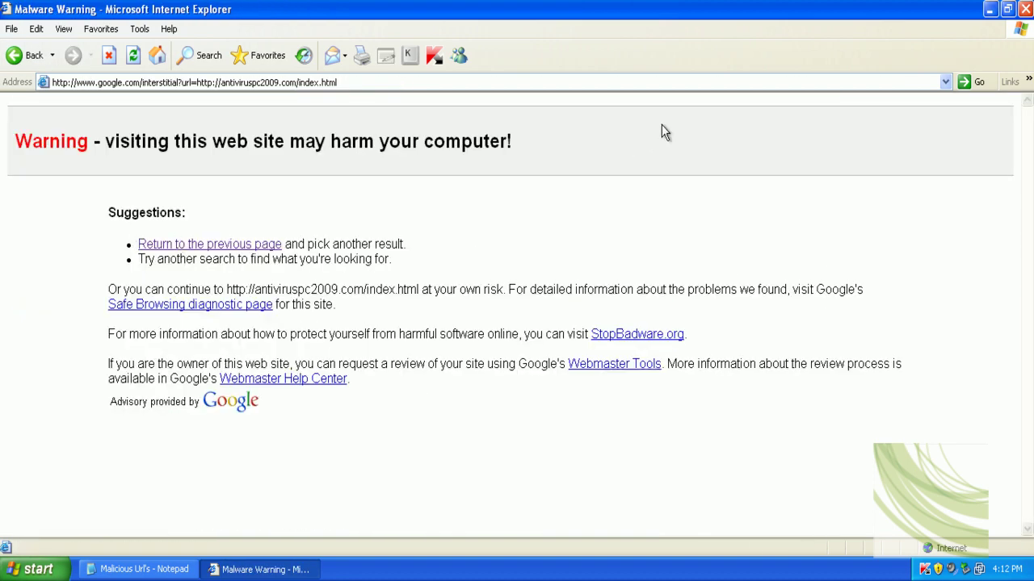
Step: Search Google for antiviruslive.com and follow the suggested antivirus-live.com search
{"action": "left_click", "coordinate": [665, 74]}
{"action": "type", "text": "gool"}
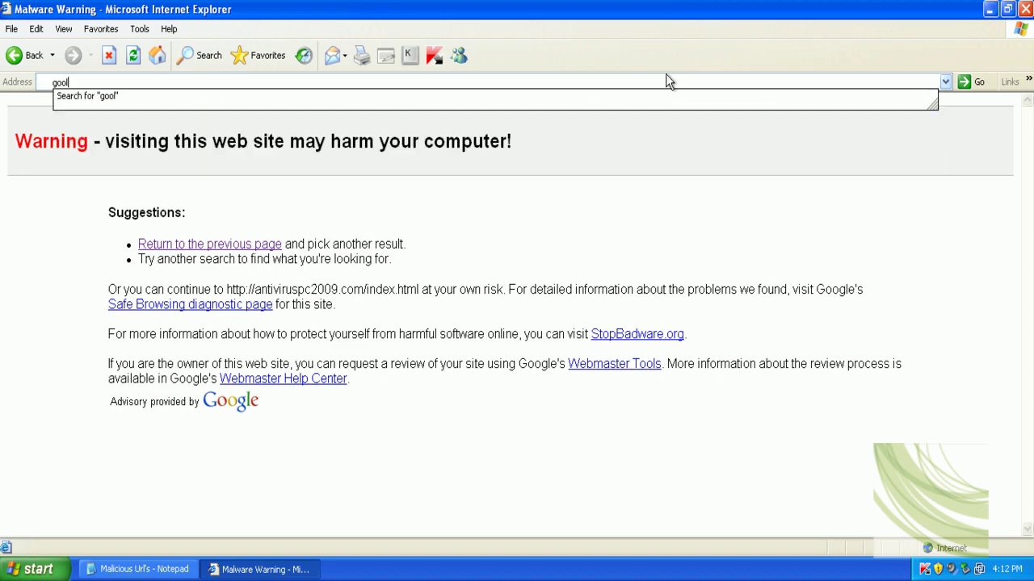
{"action": "type", "text": "e."}
{"action": "key", "text": "BackSpace"}
{"action": "key", "text": "BackSpace"}
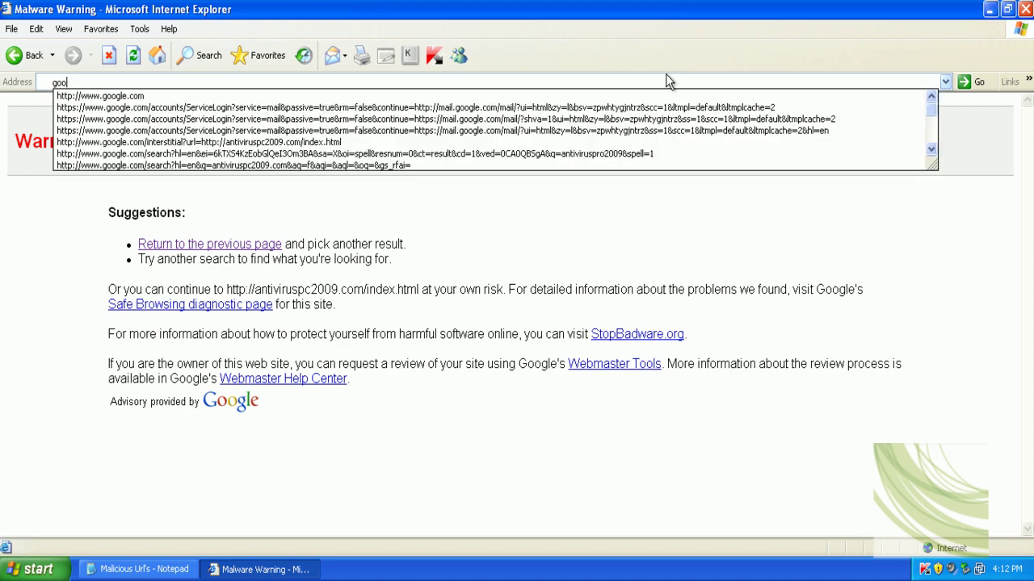
{"action": "type", "text": "gle.com"}
{"action": "key", "text": "Return"}
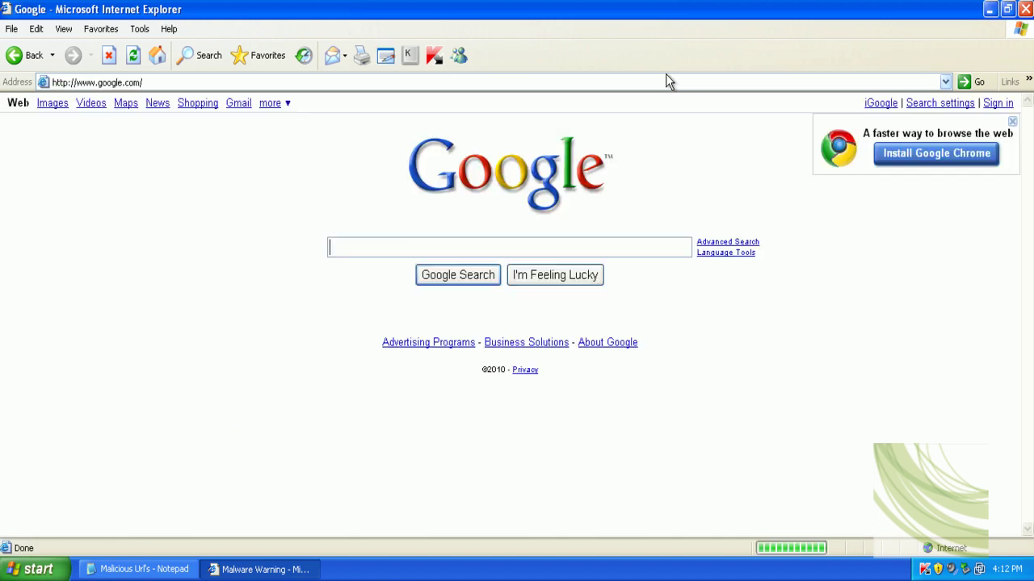
{"action": "type", "text": "antivirusli"}
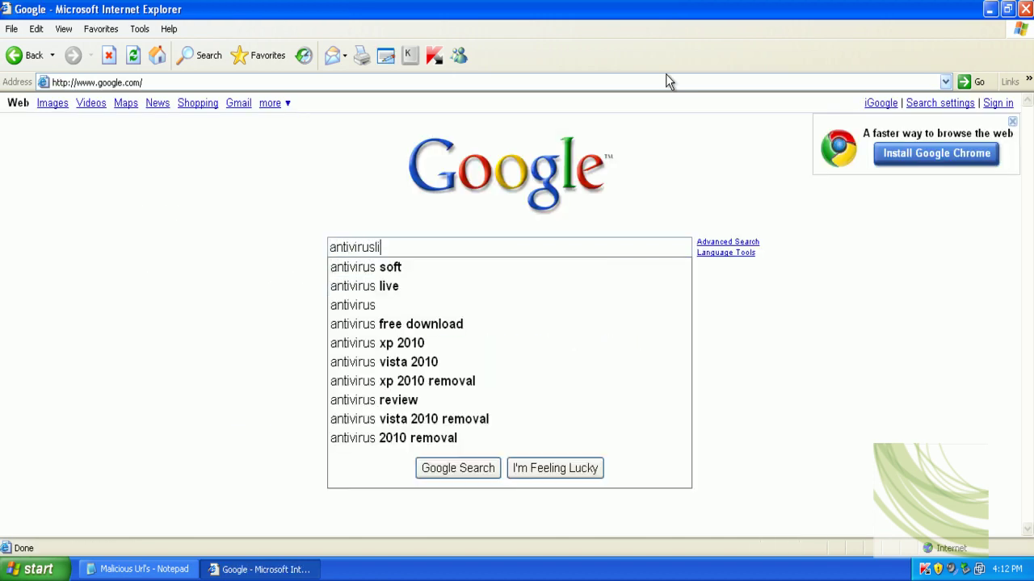
{"action": "type", "text": "ve.com"}
{"action": "key", "text": "Return"}
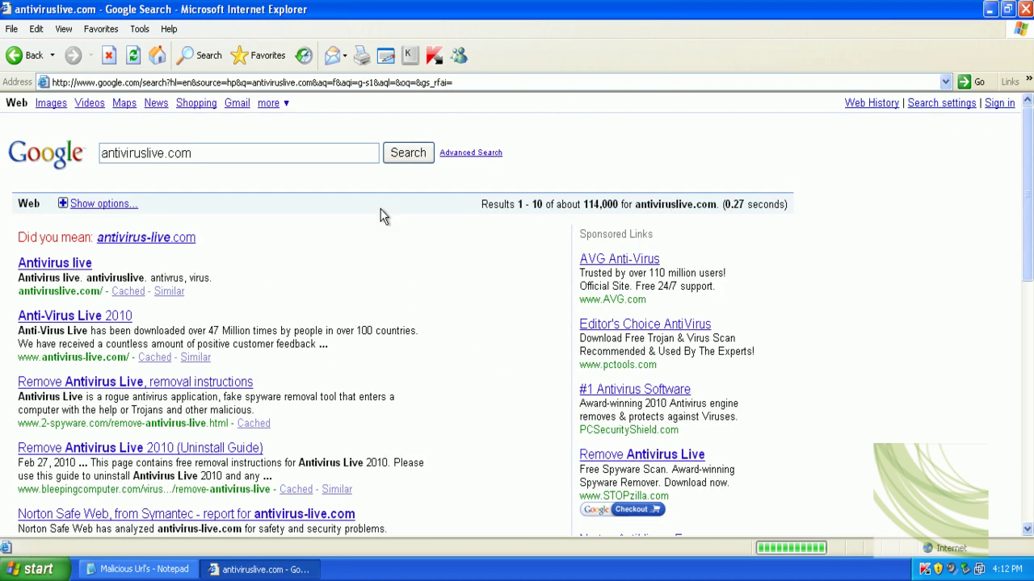
{"action": "left_click", "coordinate": [116, 237]}
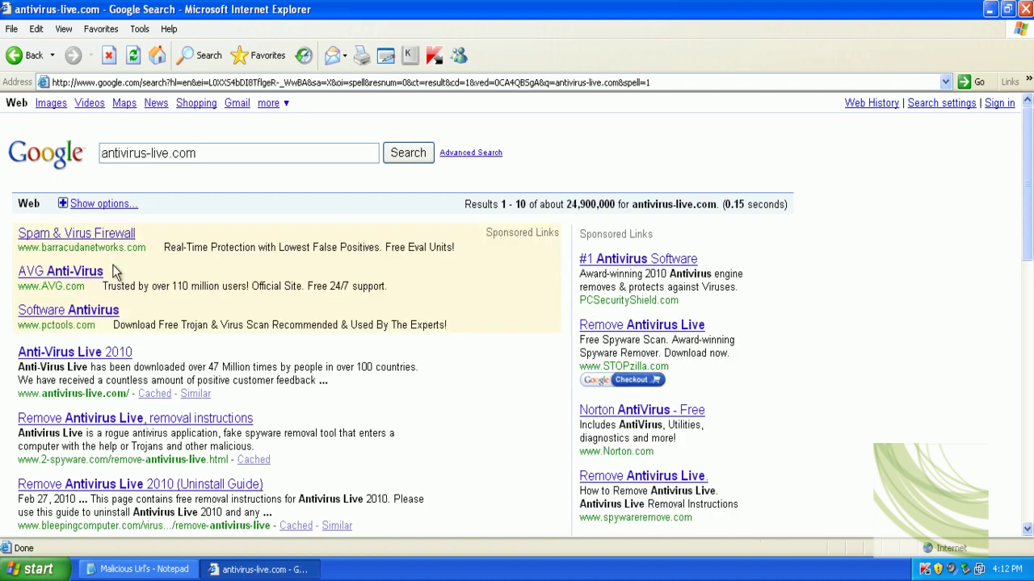
Step: Try Anti-Virus Live 2010's FREE Download, denied as FraudTool.Win32.Agent.ama, then close the browser
{"action": "left_click", "coordinate": [115, 353]}
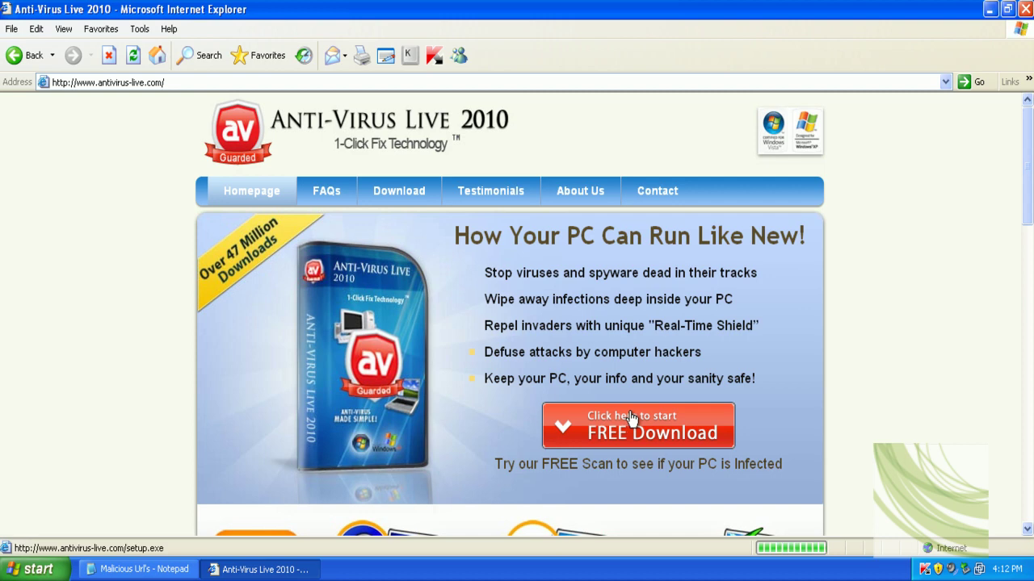
{"action": "left_click", "coordinate": [624, 418]}
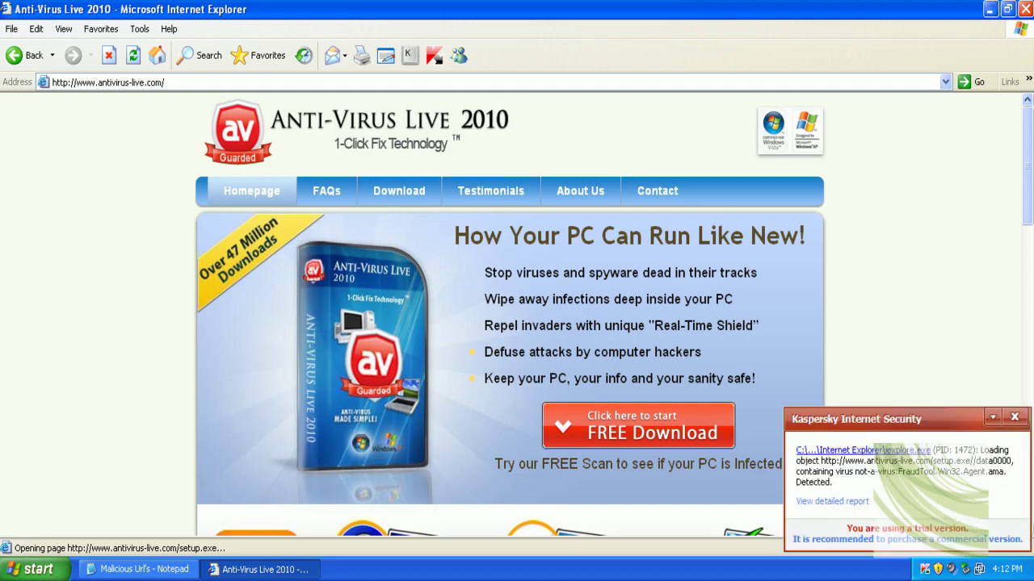
{"action": "left_click", "coordinate": [1024, 9]}
Step: Review Kaspersky's Quick Scan and Full Scan settings without changes, then start a quick scan
{"action": "left_click", "coordinate": [1014, 417]}
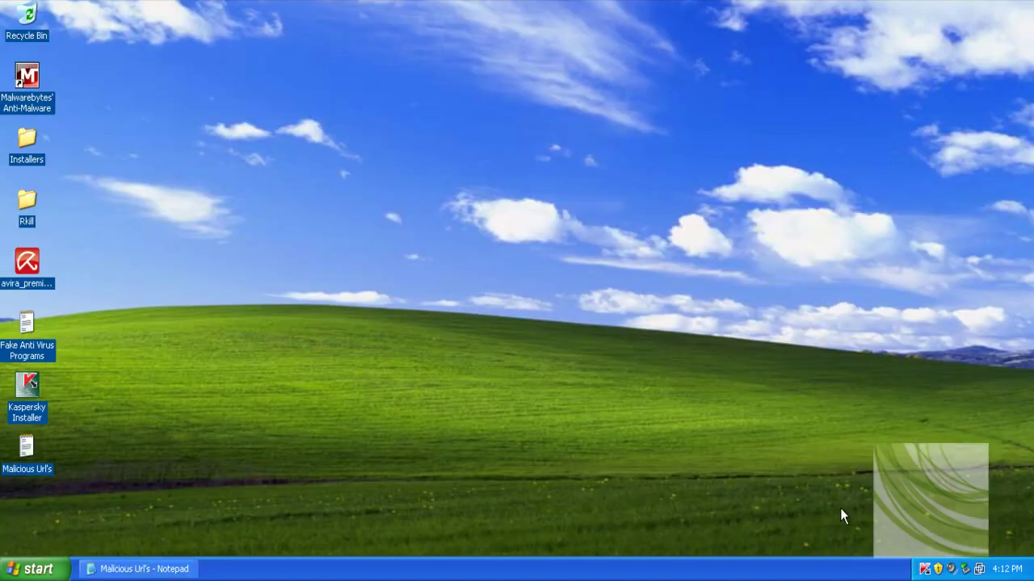
{"action": "double_click", "coordinate": [924, 569]}
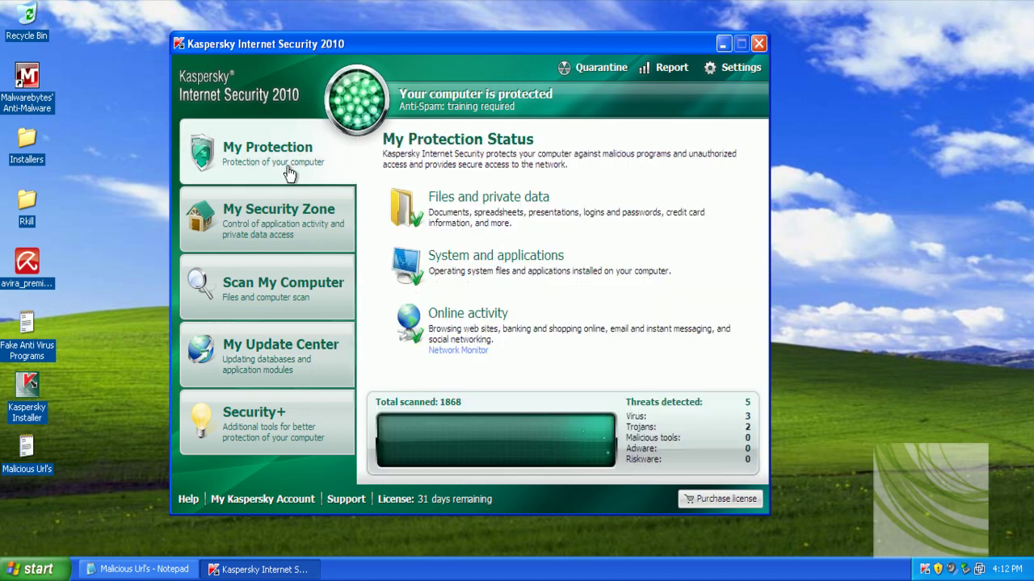
{"action": "left_click", "coordinate": [271, 283]}
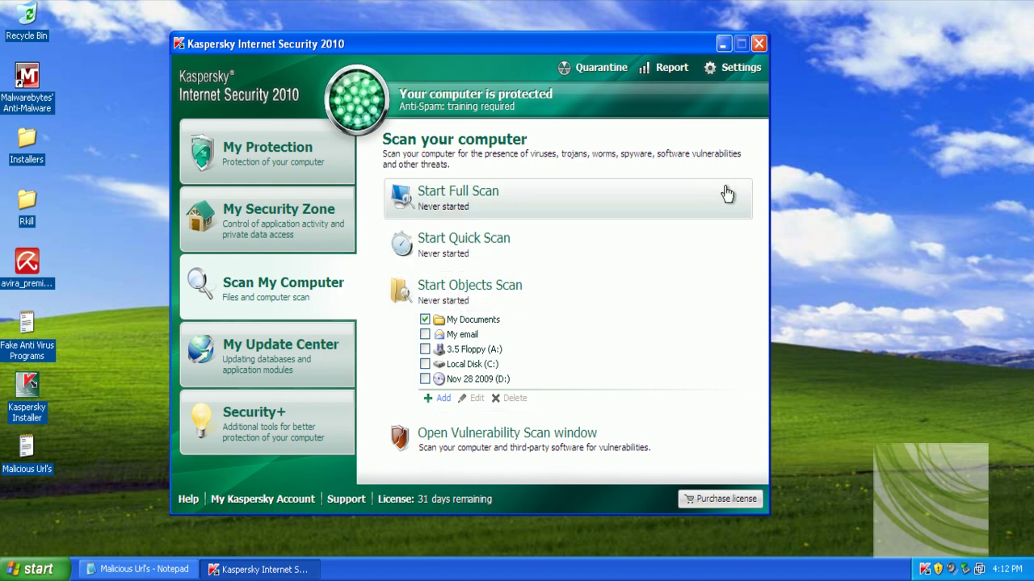
{"action": "left_click", "coordinate": [739, 69]}
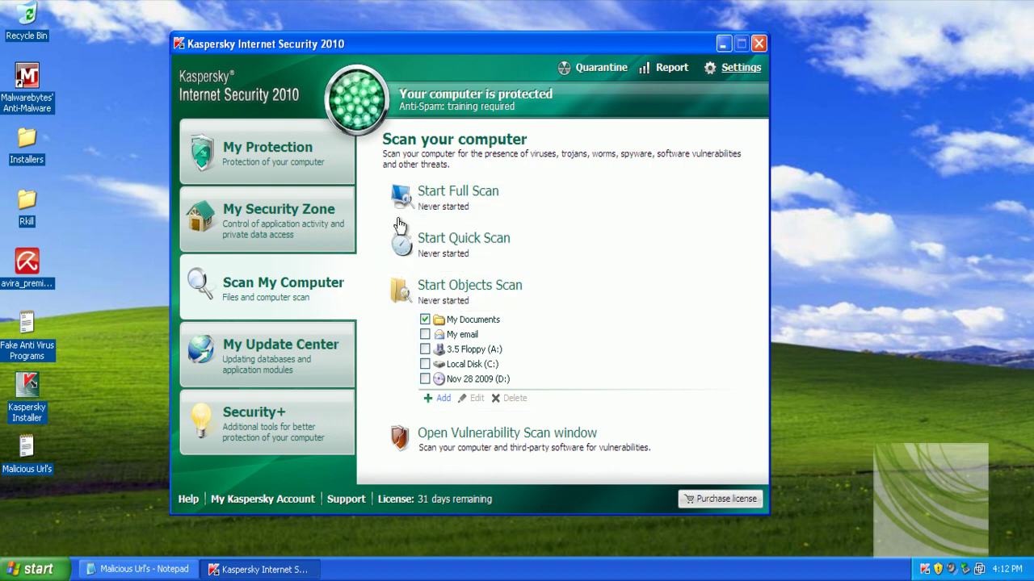
{"action": "left_click", "coordinate": [313, 310]}
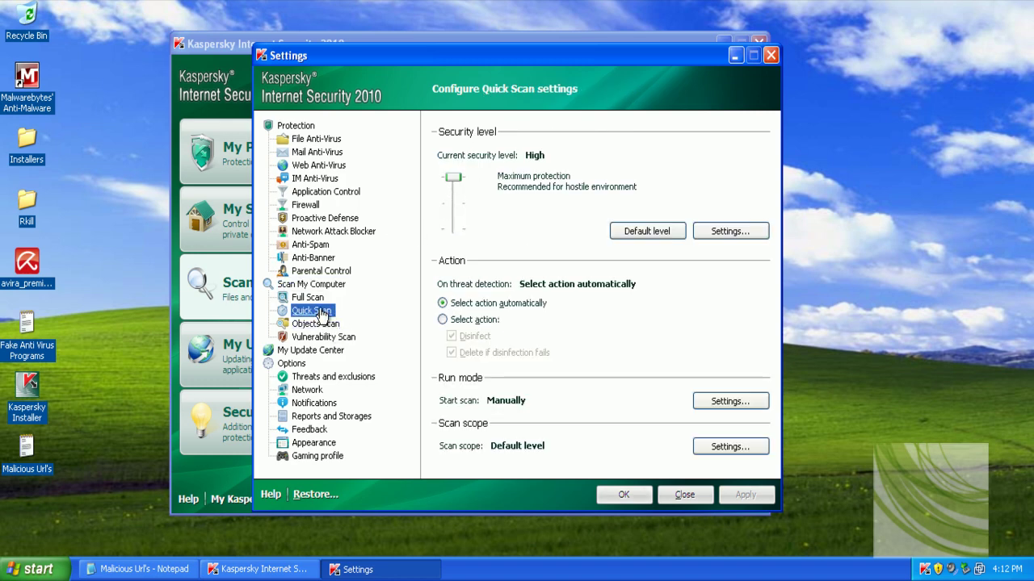
{"action": "left_click", "coordinate": [307, 297]}
{"action": "left_click", "coordinate": [771, 56]}
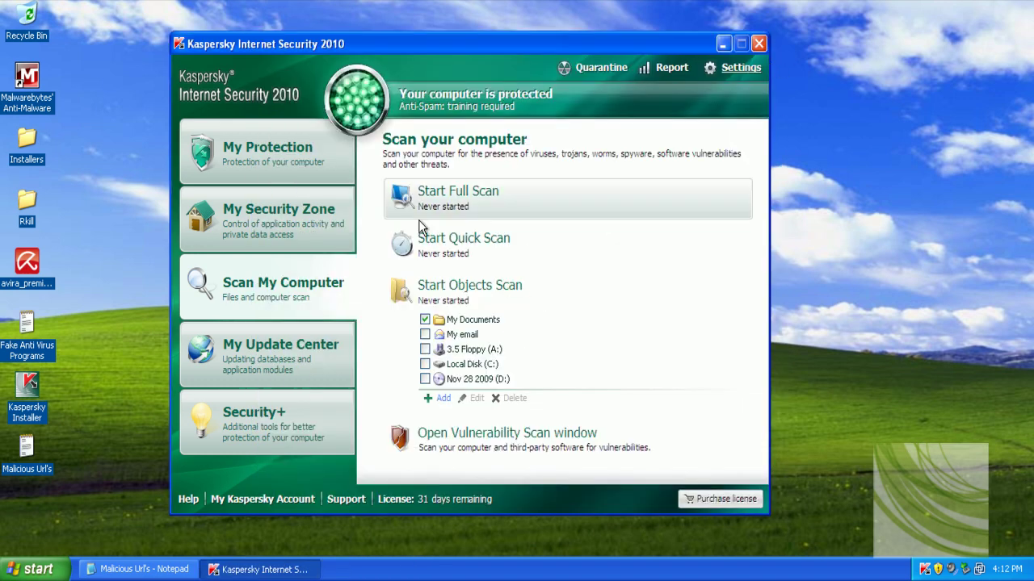
{"action": "left_click", "coordinate": [499, 244]}
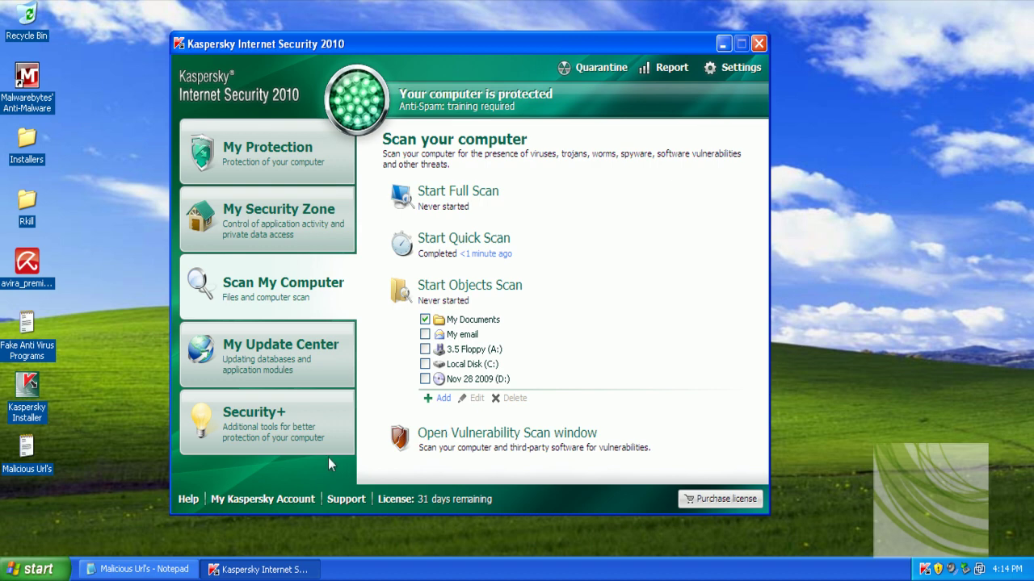
Step: Start another Kaspersky quick scan and stop it
{"action": "left_click", "coordinate": [961, 565]}
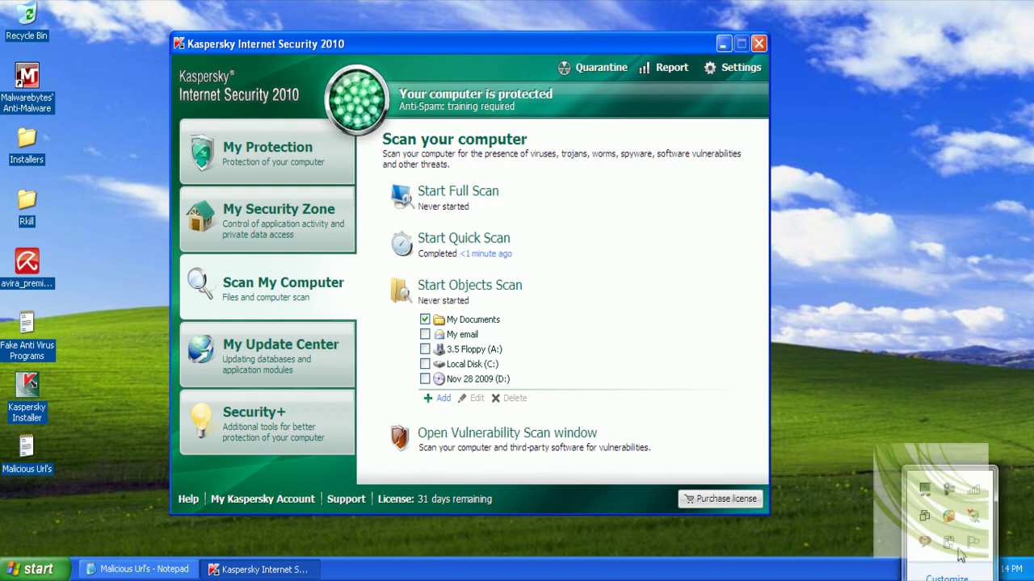
{"action": "left_click", "coordinate": [950, 490]}
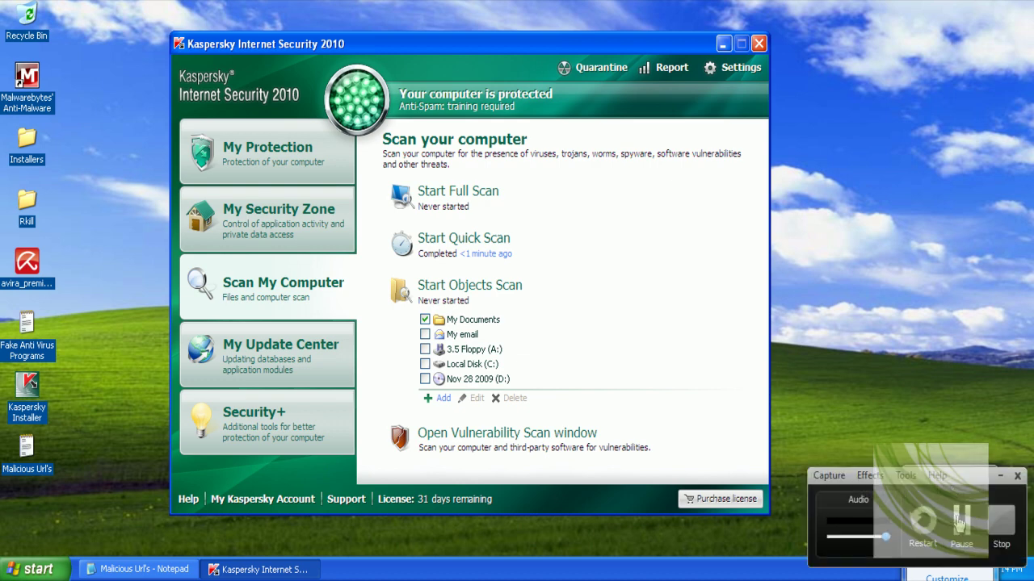
{"action": "left_click", "coordinate": [959, 523]}
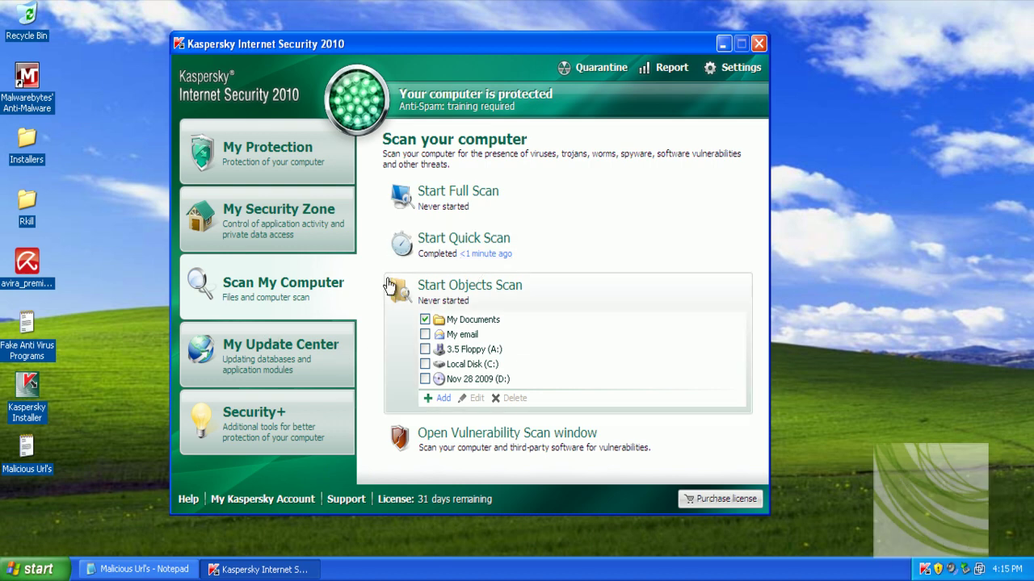
{"action": "left_click", "coordinate": [552, 258]}
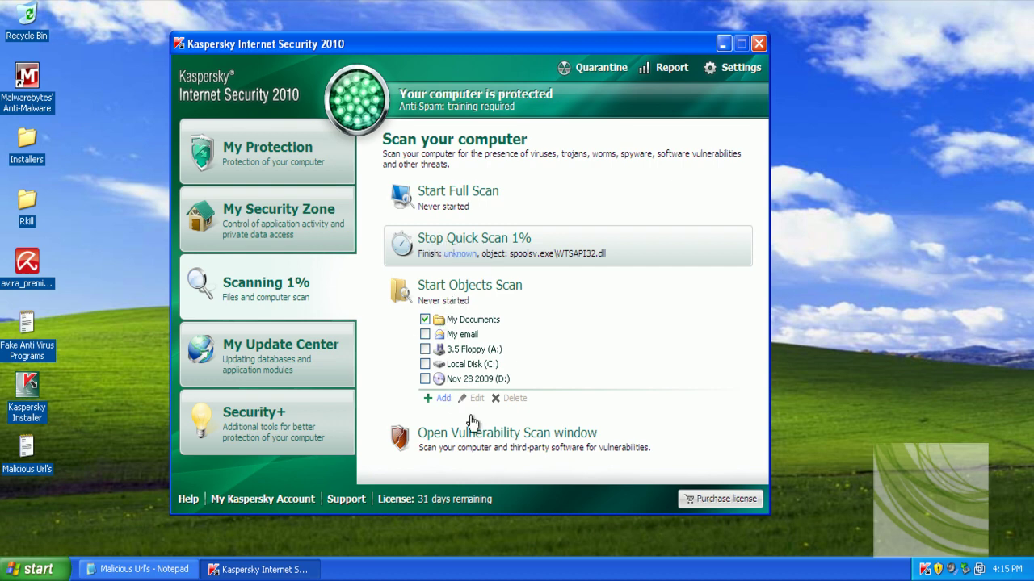
{"action": "left_click", "coordinate": [467, 248]}
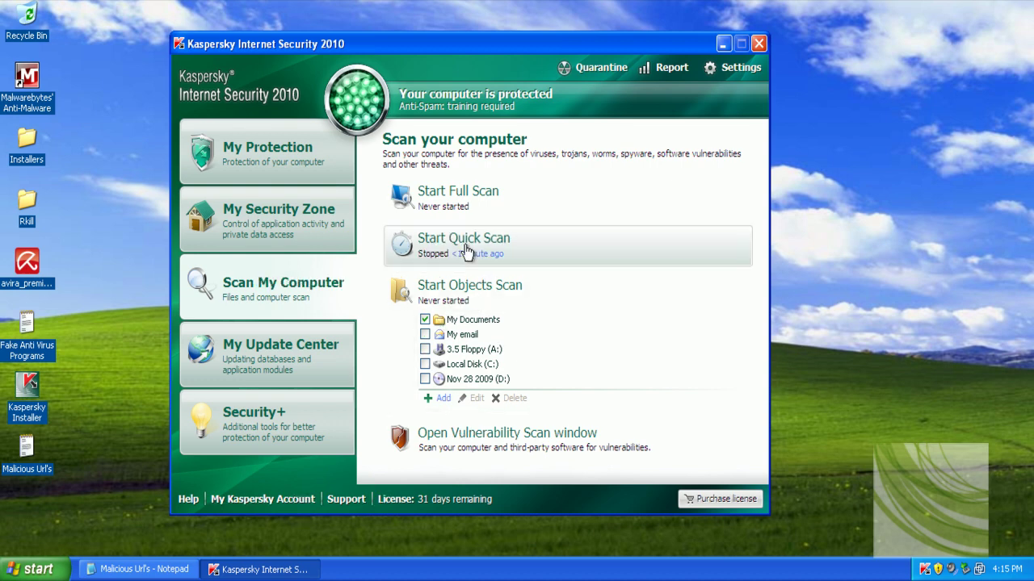
Step: Check the protection report's quarantined-threats list, sorted by Detected, then close both Kaspersky windows
{"action": "left_click", "coordinate": [602, 86]}
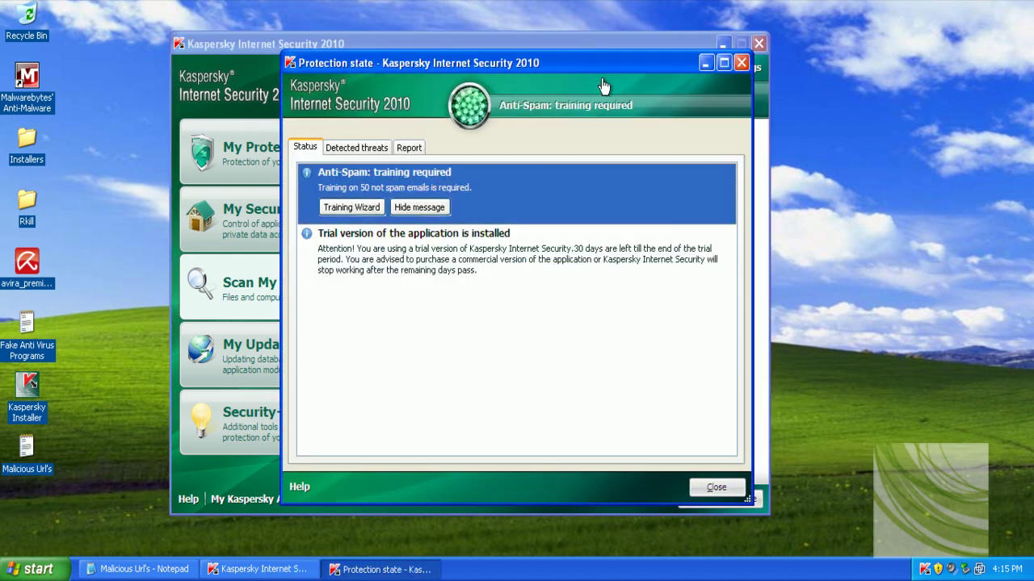
{"action": "left_click", "coordinate": [741, 63]}
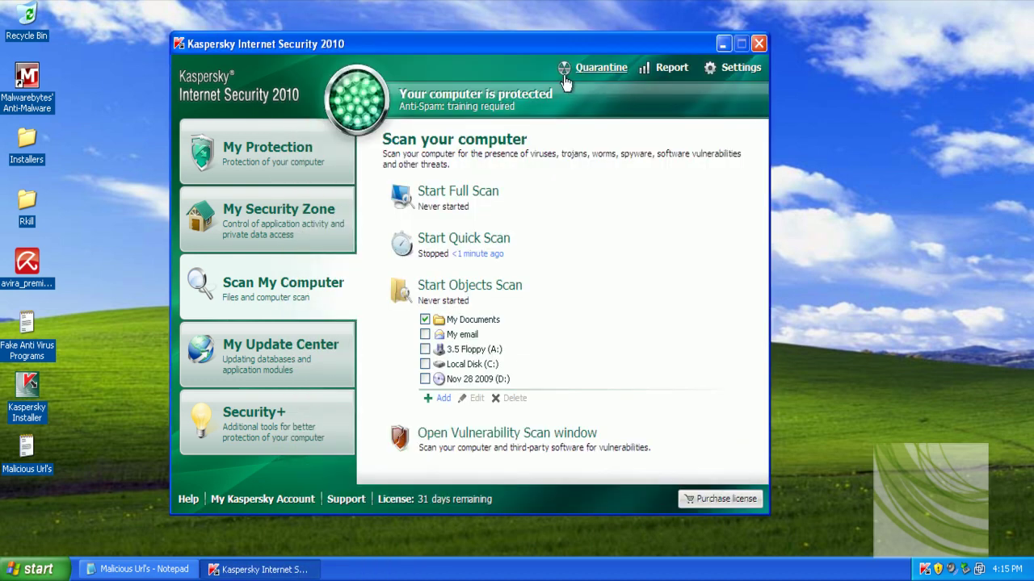
{"action": "left_click", "coordinate": [583, 70]}
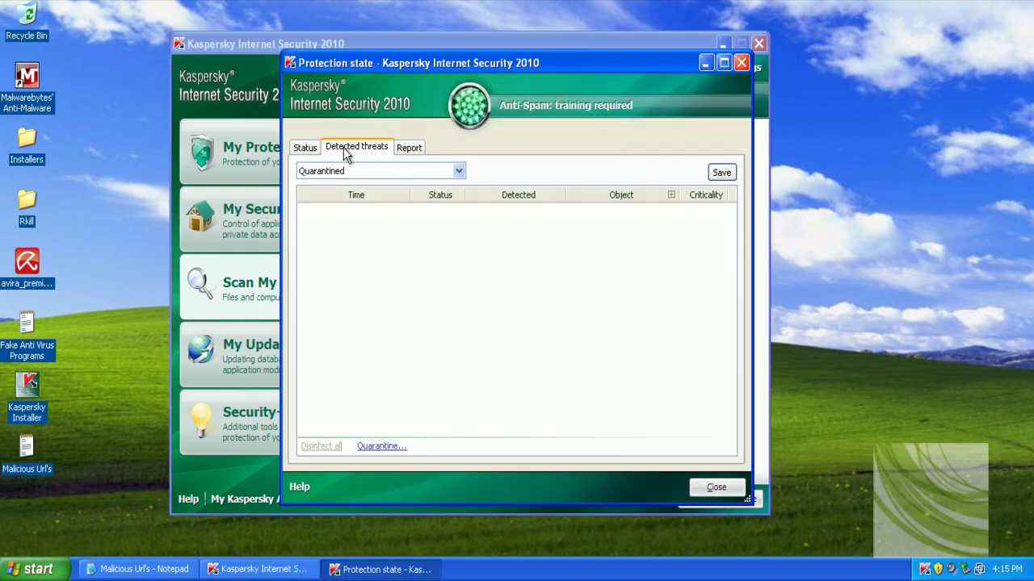
{"action": "left_click", "coordinate": [305, 151]}
{"action": "left_click", "coordinate": [343, 150]}
{"action": "left_click", "coordinate": [518, 195]}
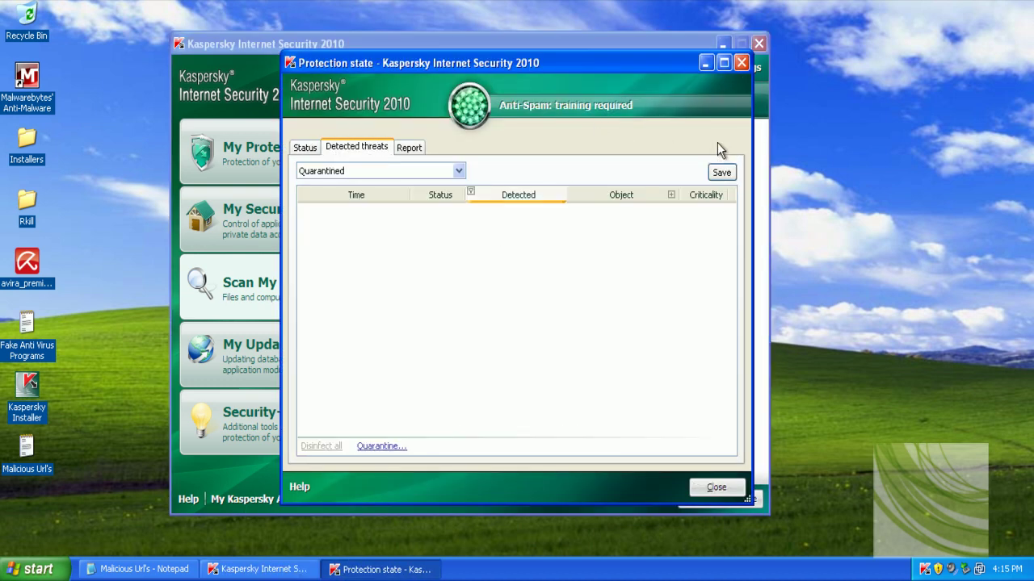
{"action": "left_click", "coordinate": [741, 63]}
{"action": "left_click", "coordinate": [759, 44]}
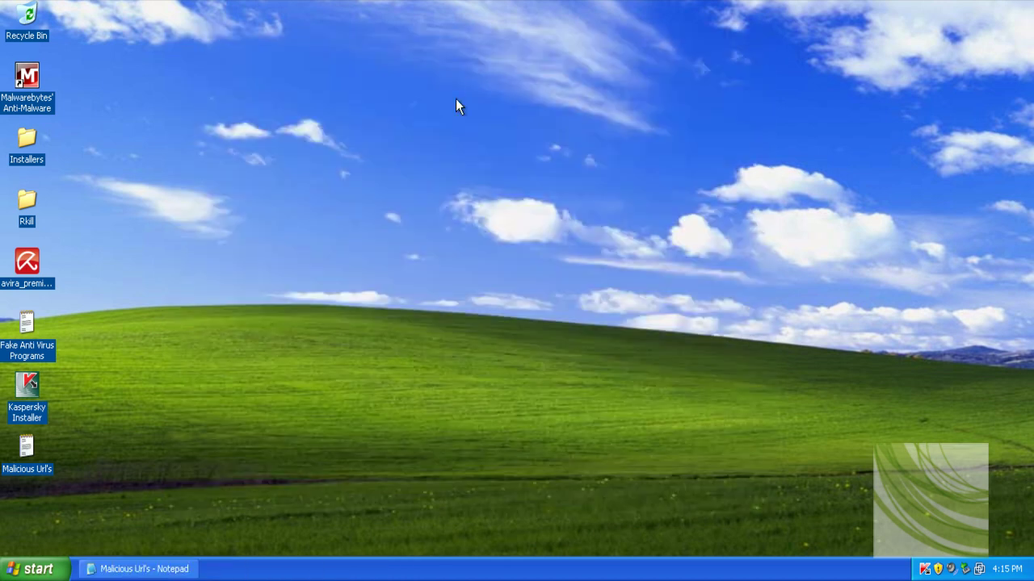
Step: Launch Malwarebytes' Anti-Malware and confirm its database is the latest version
{"action": "double_click", "coordinate": [32, 100]}
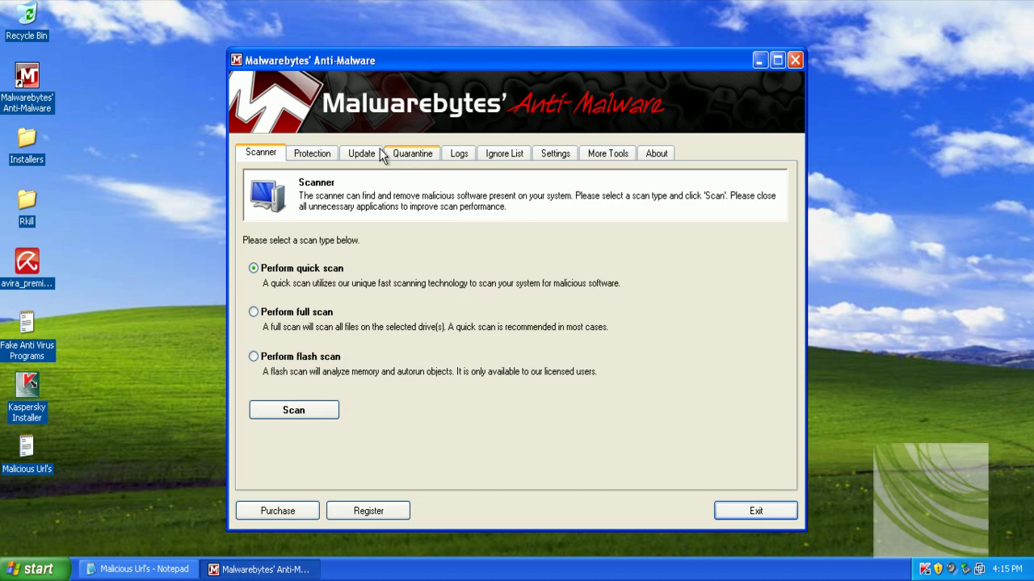
{"action": "left_click", "coordinate": [365, 154]}
{"action": "left_click", "coordinate": [315, 317]}
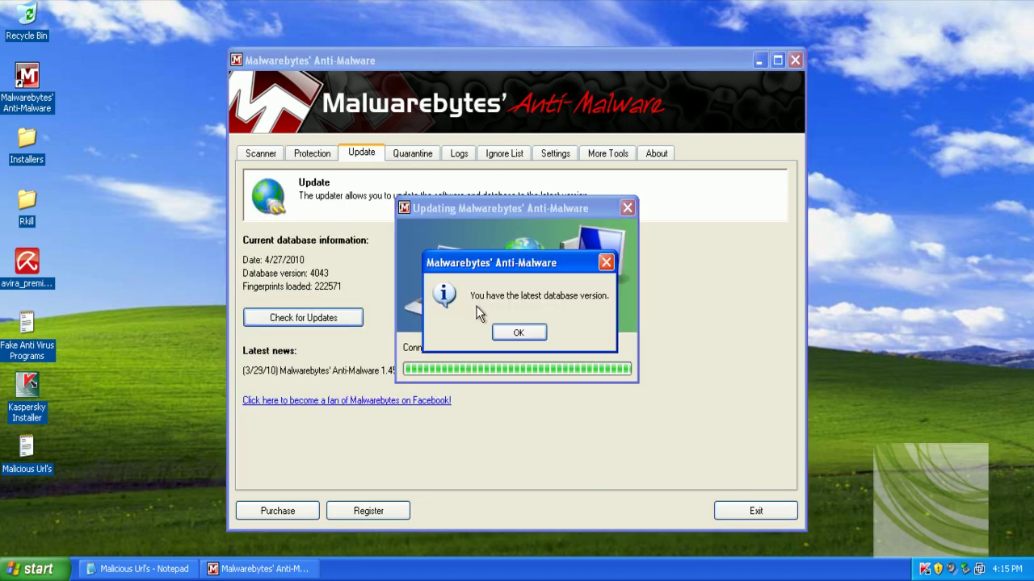
{"action": "left_click", "coordinate": [518, 332]}
{"action": "left_click", "coordinate": [353, 317]}
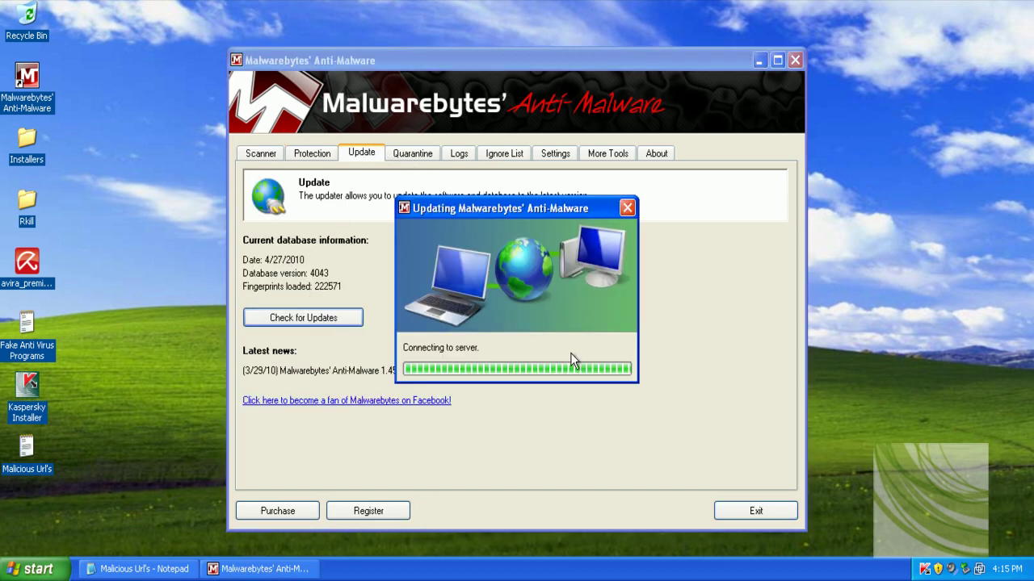
{"action": "left_click", "coordinate": [525, 331]}
Step: Run a Malwarebytes quick scan, 102,463 objects with no infections, then exit the program
{"action": "left_click", "coordinate": [277, 154]}
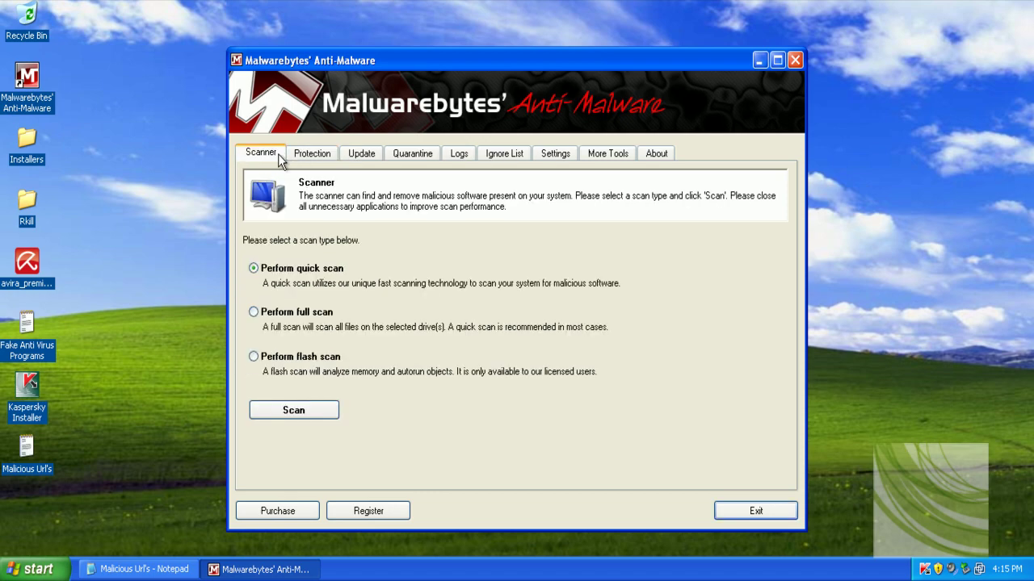
{"action": "left_click", "coordinate": [299, 413]}
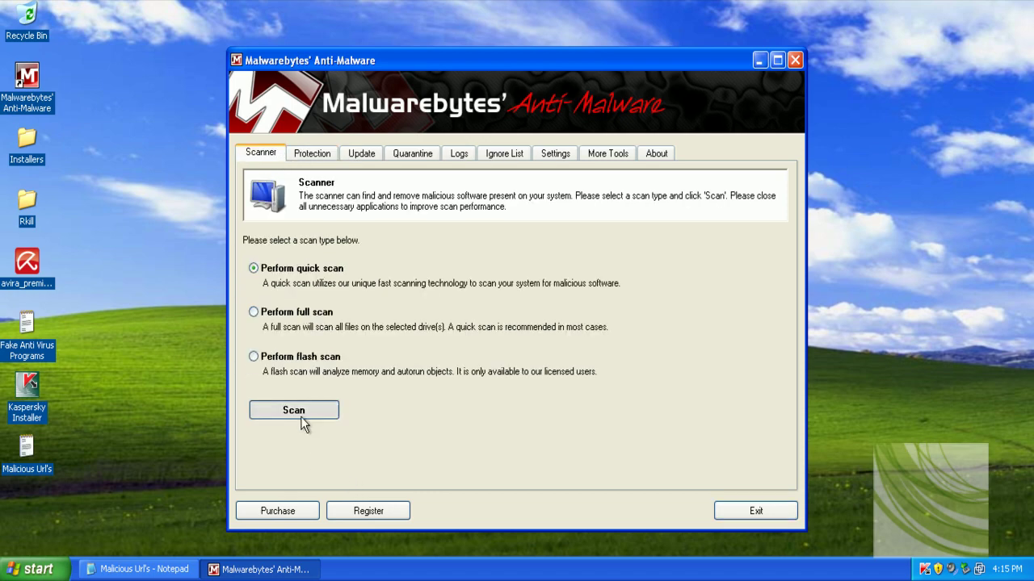
{"action": "left_click", "coordinate": [761, 61]}
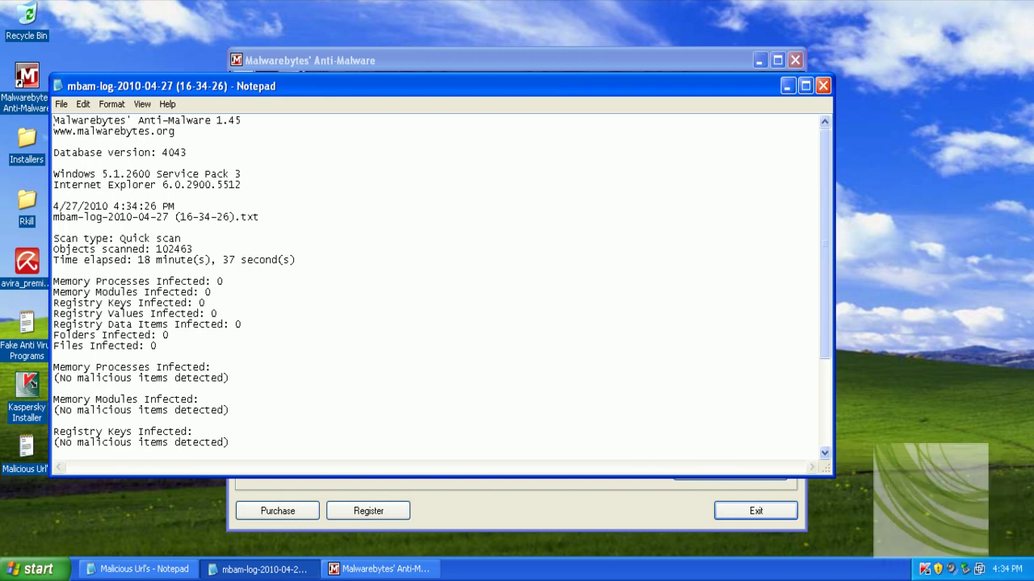
{"action": "left_click", "coordinate": [824, 87]}
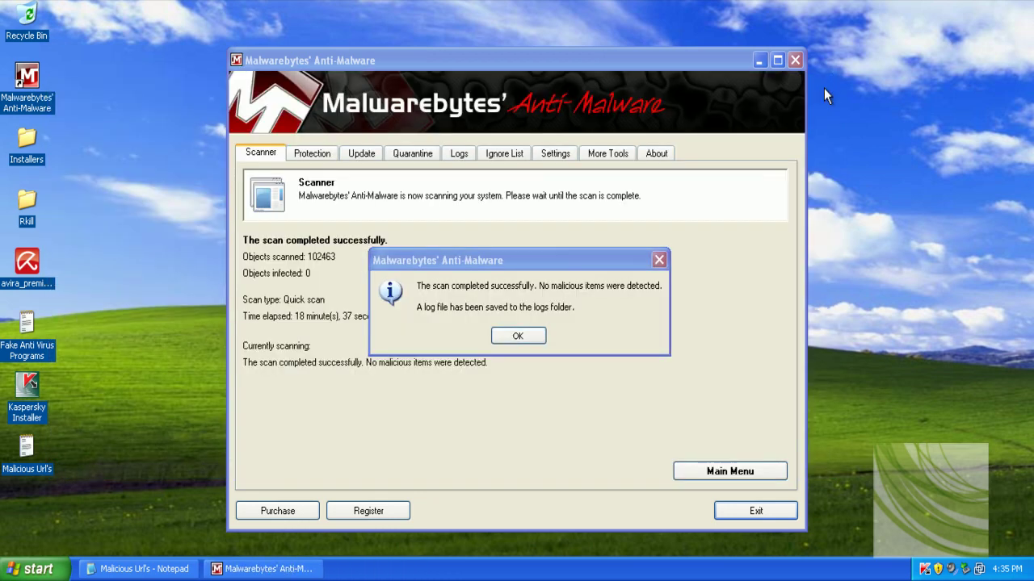
{"action": "left_click", "coordinate": [528, 336]}
{"action": "left_click", "coordinate": [729, 471]}
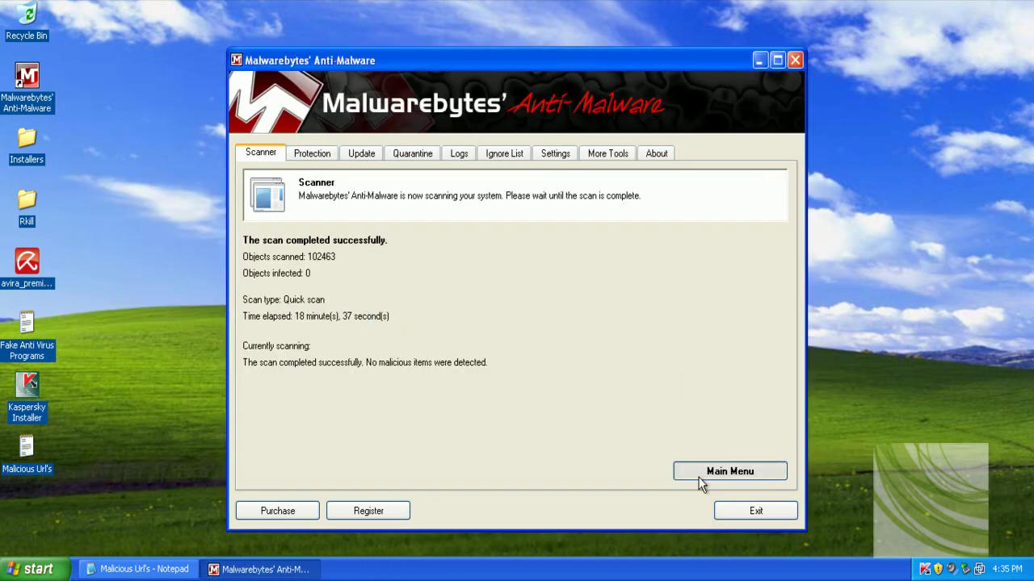
{"action": "left_click", "coordinate": [793, 61]}
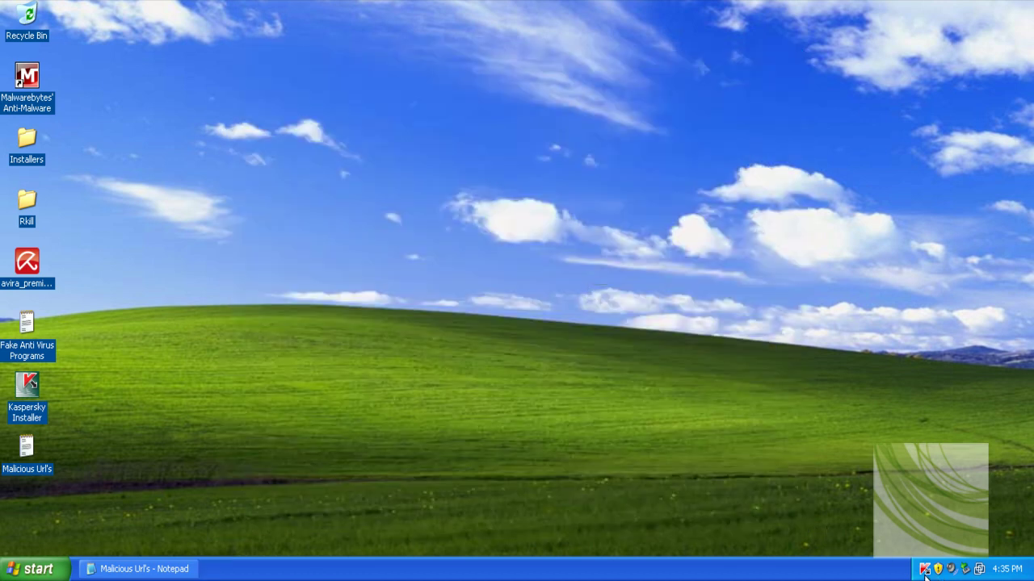
{"action": "right_click", "coordinate": [598, 570]}
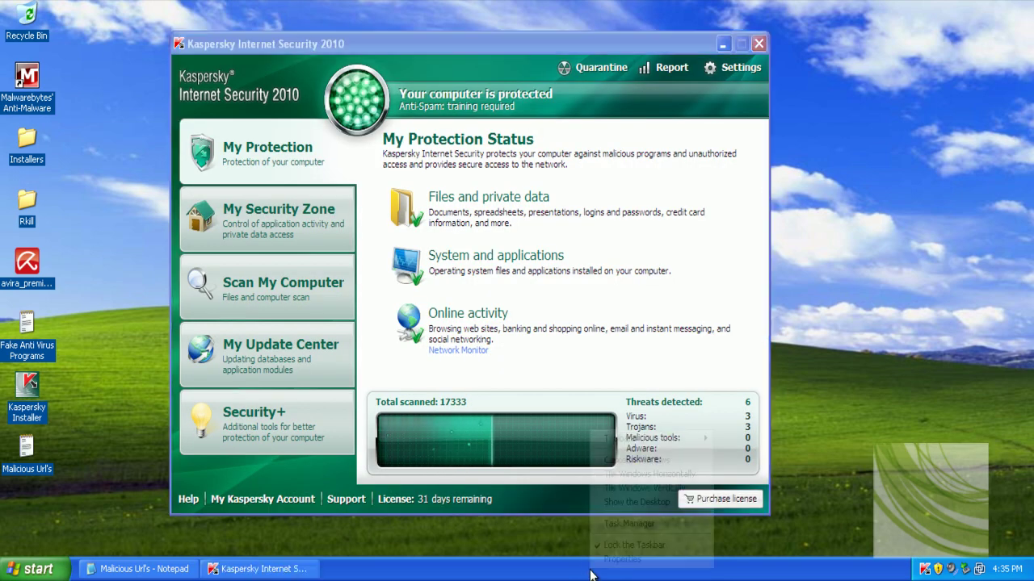
{"action": "left_click", "coordinate": [630, 524]}
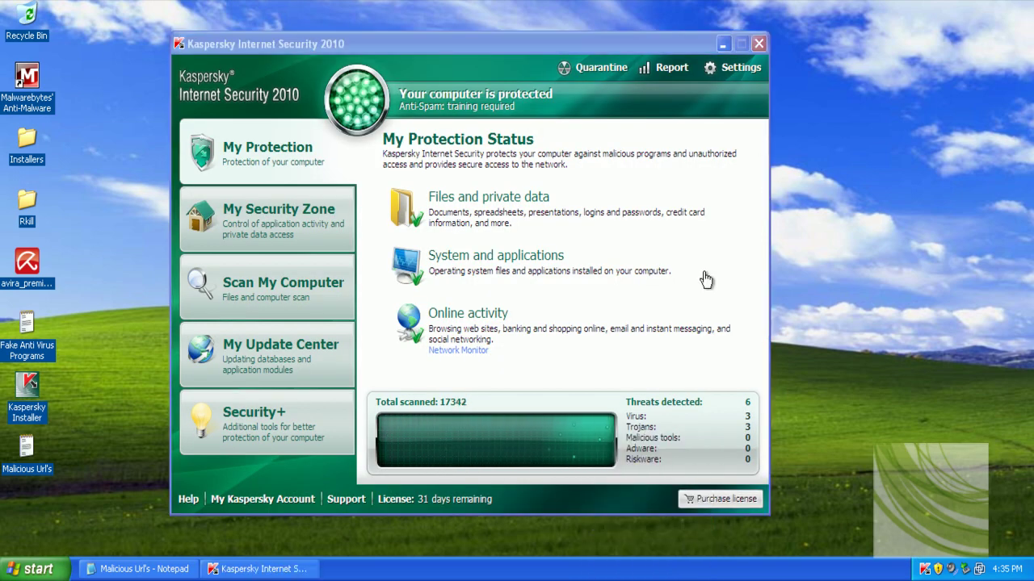
{"action": "left_click", "coordinate": [762, 42]}
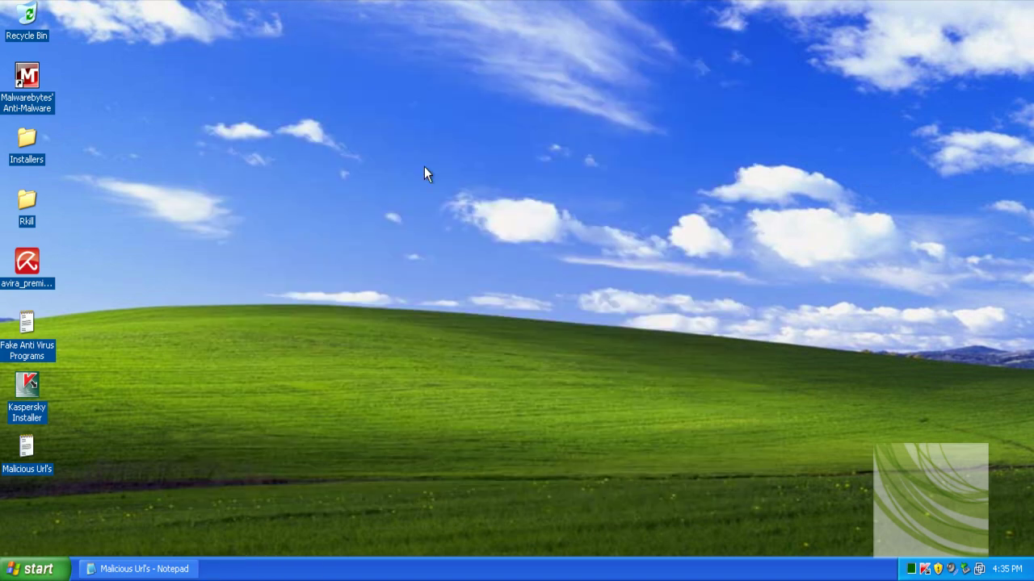
{"action": "left_click", "coordinate": [299, 22]}
{"action": "right_click", "coordinate": [528, 569]}
{"action": "left_click", "coordinate": [568, 534]}
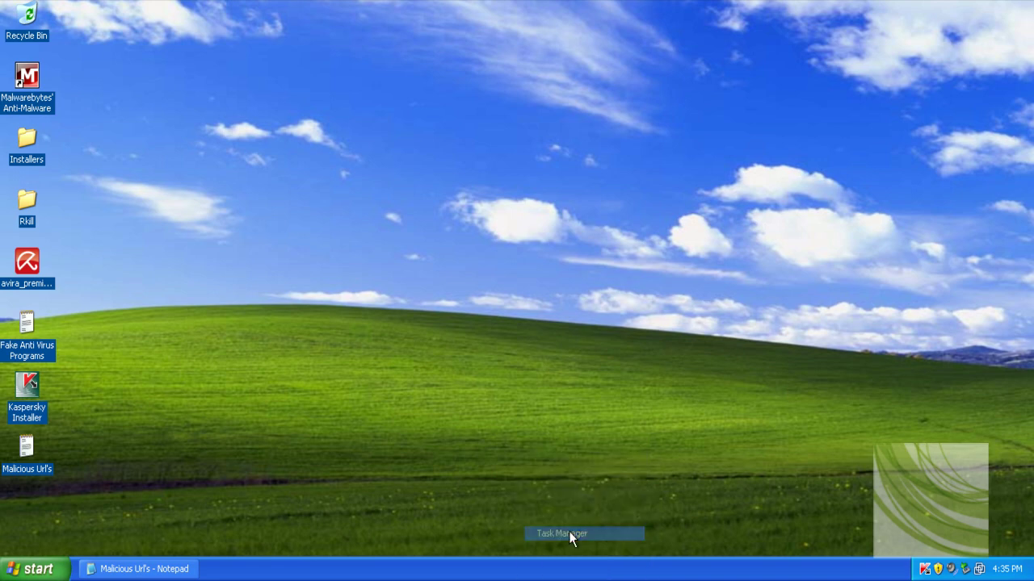
{"action": "left_click", "coordinate": [91, 63]}
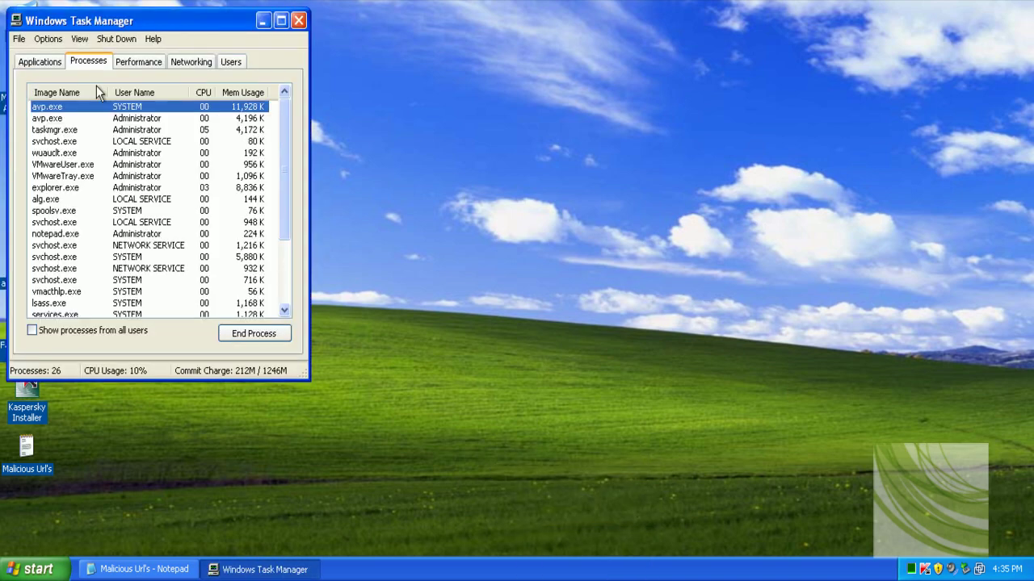
{"action": "left_click", "coordinate": [61, 91]}
{"action": "left_click", "coordinate": [61, 90]}
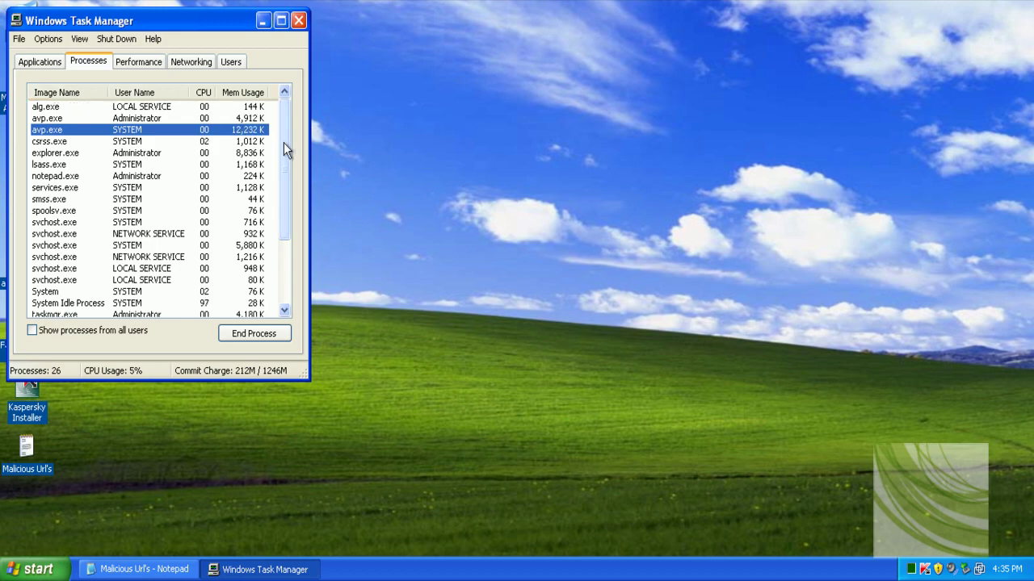
{"action": "mouse_move", "coordinate": [283, 150]}
{"action": "left_mouse_down"}
{"action": "mouse_move", "coordinate": [292, 229]}
{"action": "mouse_move", "coordinate": [291, 177]}
{"action": "left_mouse_up"}
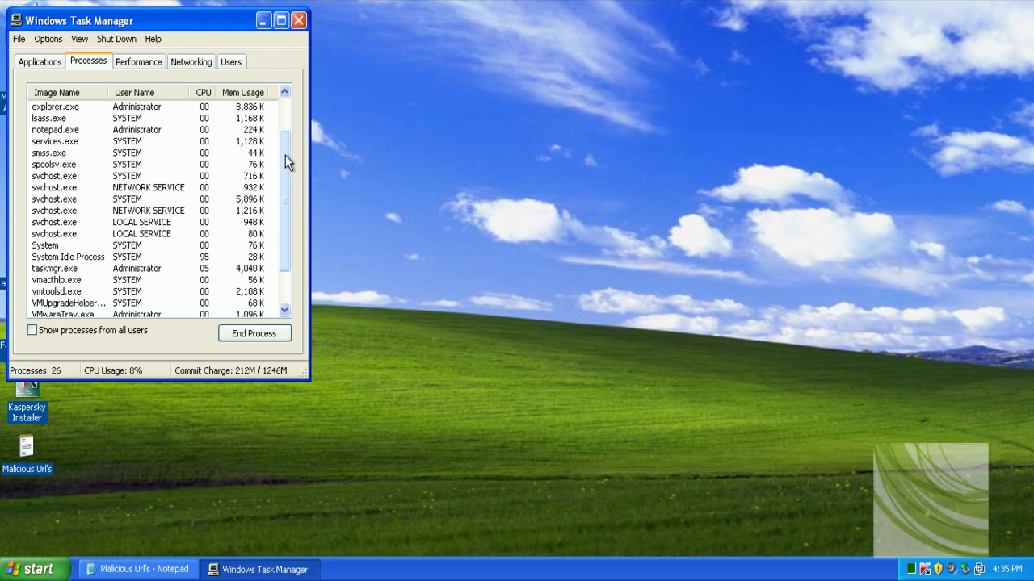
{"action": "left_click_drag", "start_coordinate": [310, 202], "coordinate": [332, 207]}
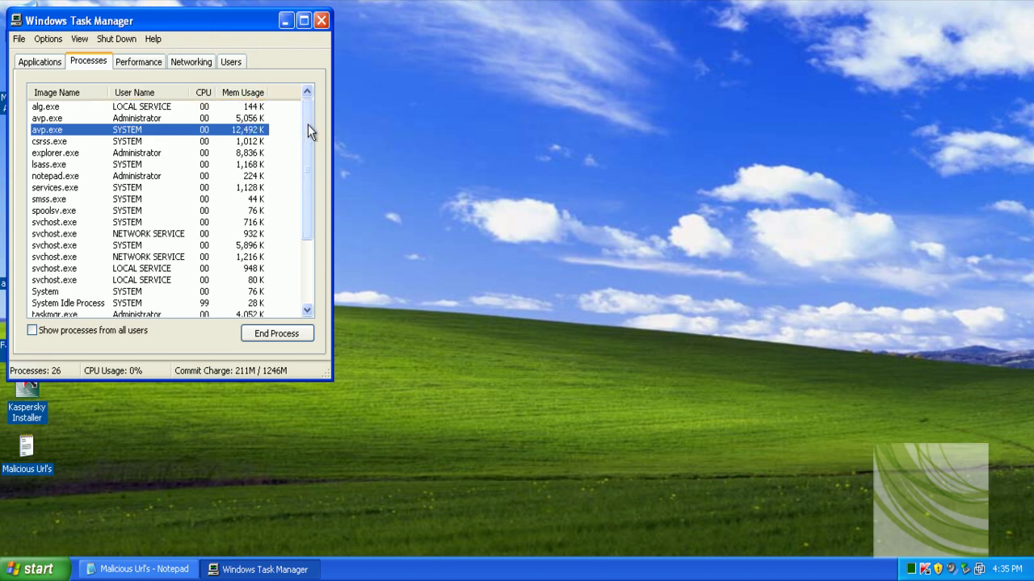
{"action": "left_click_drag", "start_coordinate": [309, 125], "coordinate": [309, 133]}
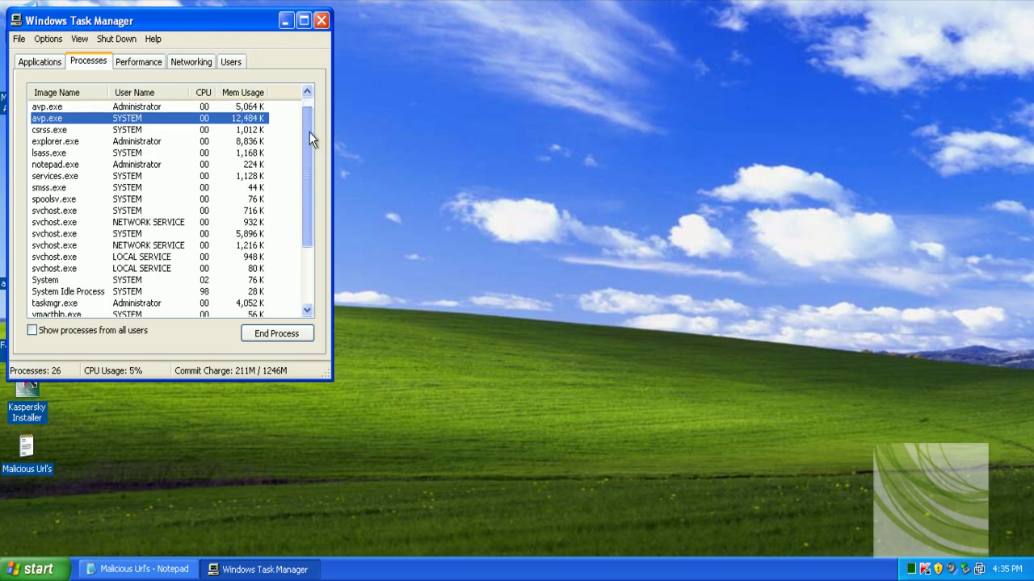
{"action": "mouse_move", "coordinate": [309, 132]}
{"action": "left_mouse_down"}
{"action": "mouse_move", "coordinate": [300, 174]}
{"action": "mouse_move", "coordinate": [303, 143]}
{"action": "left_mouse_up"}
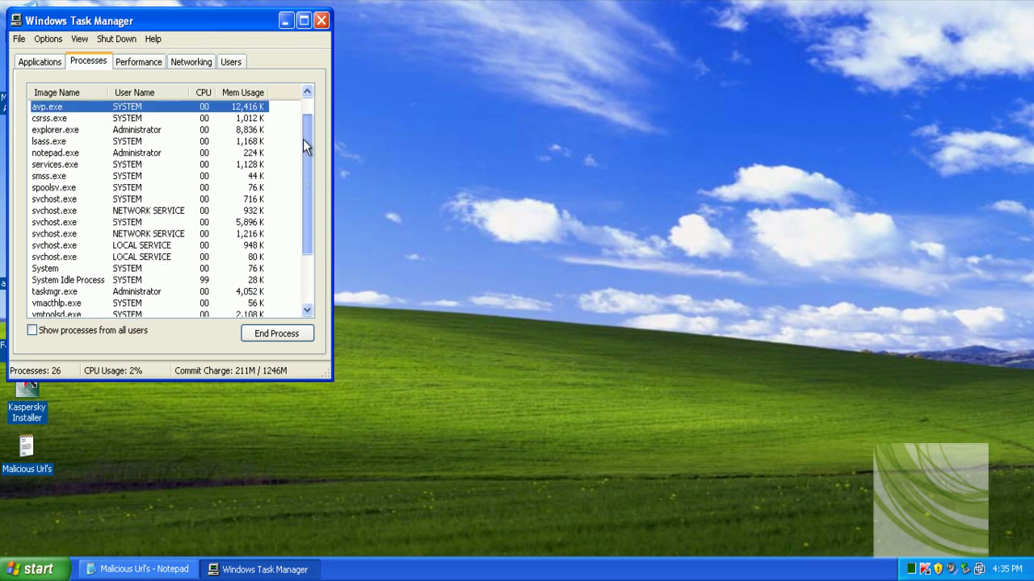
{"action": "left_click", "coordinate": [66, 120]}
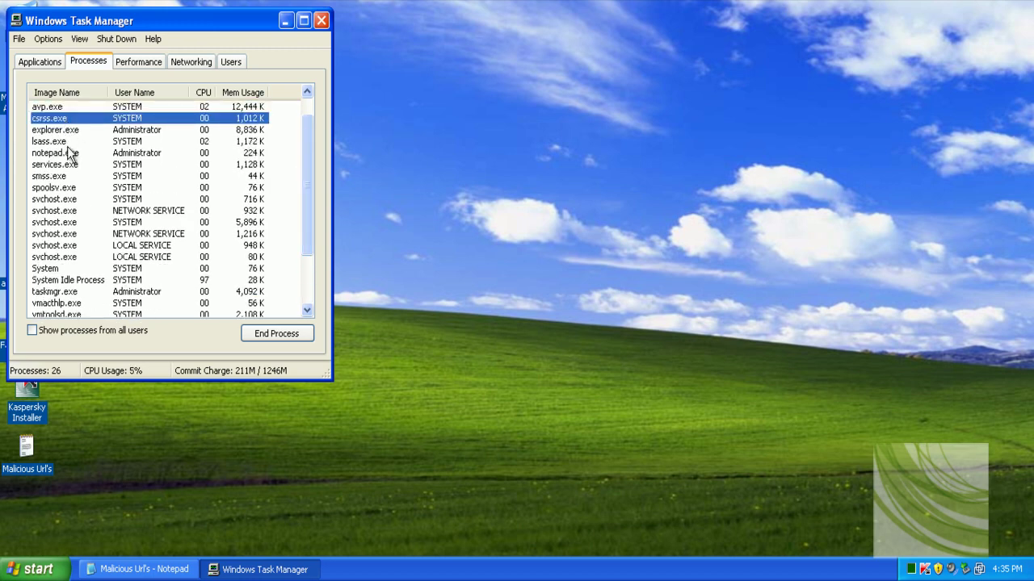
{"action": "left_click", "coordinate": [37, 65]}
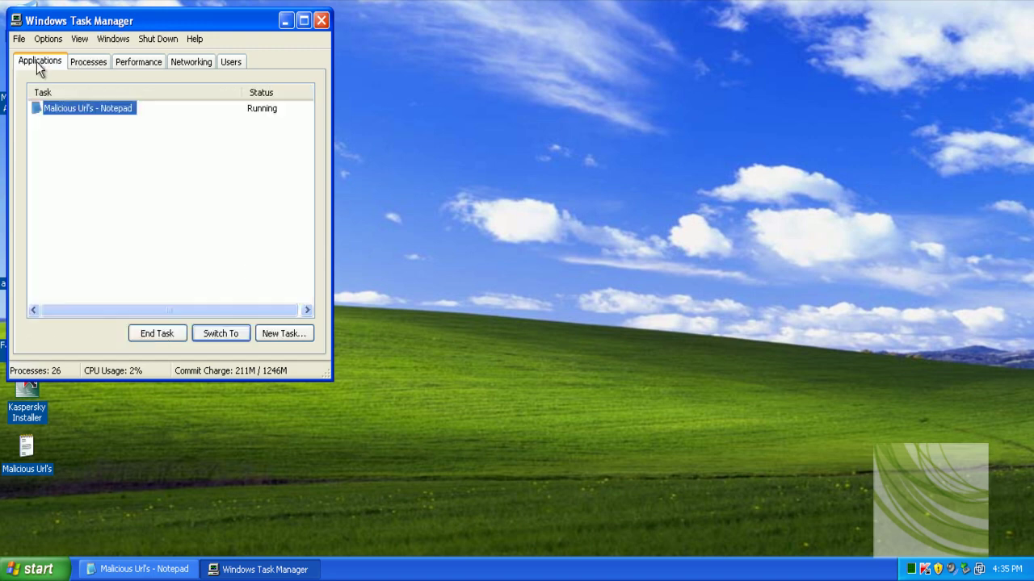
{"action": "left_click", "coordinate": [320, 20]}
{"action": "left_click", "coordinate": [174, 569]}
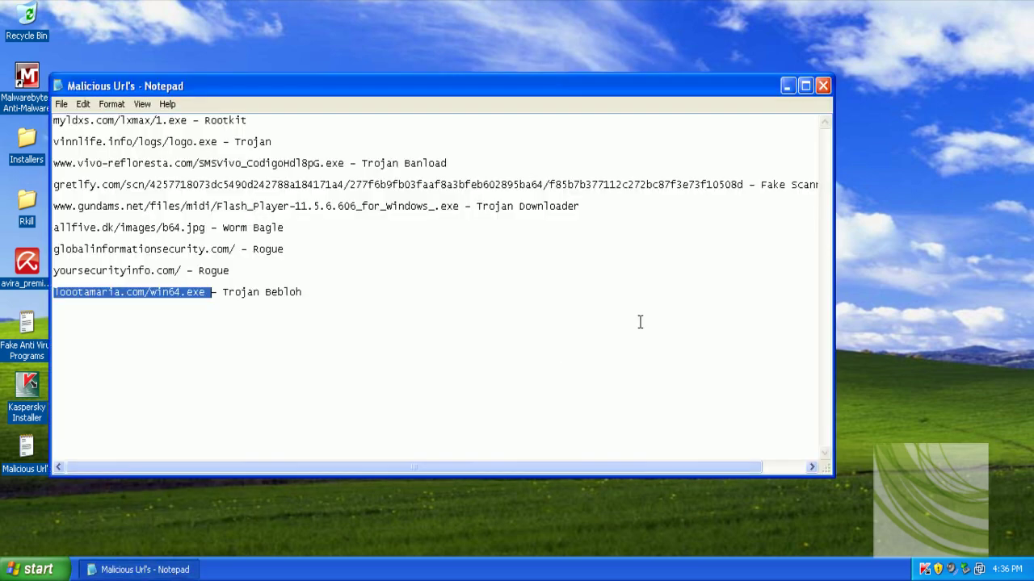
Step: Close the Malicious Url's Notepad file and choose No to discard its changes
{"action": "left_click", "coordinate": [824, 86]}
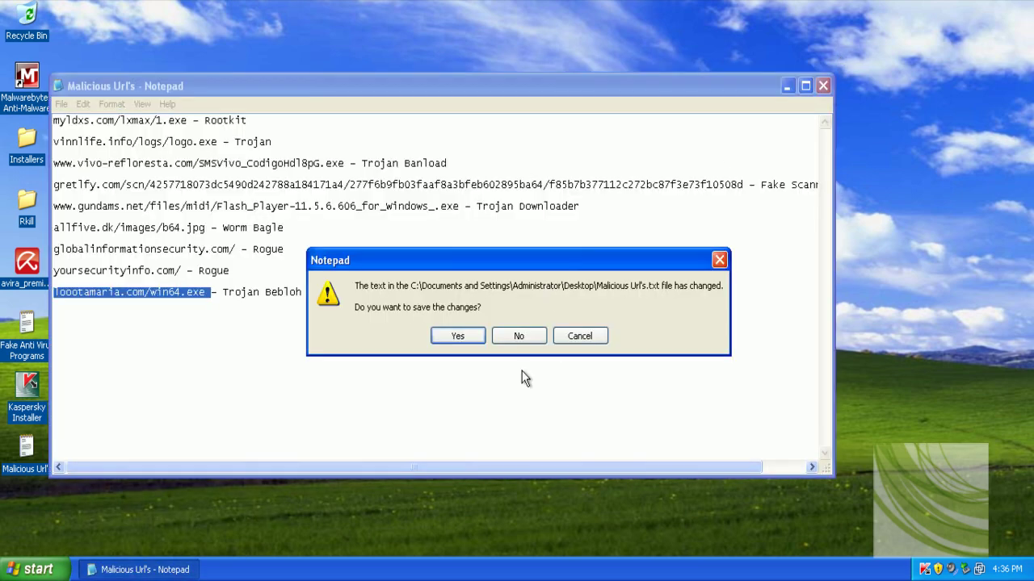
{"action": "left_click", "coordinate": [517, 344]}
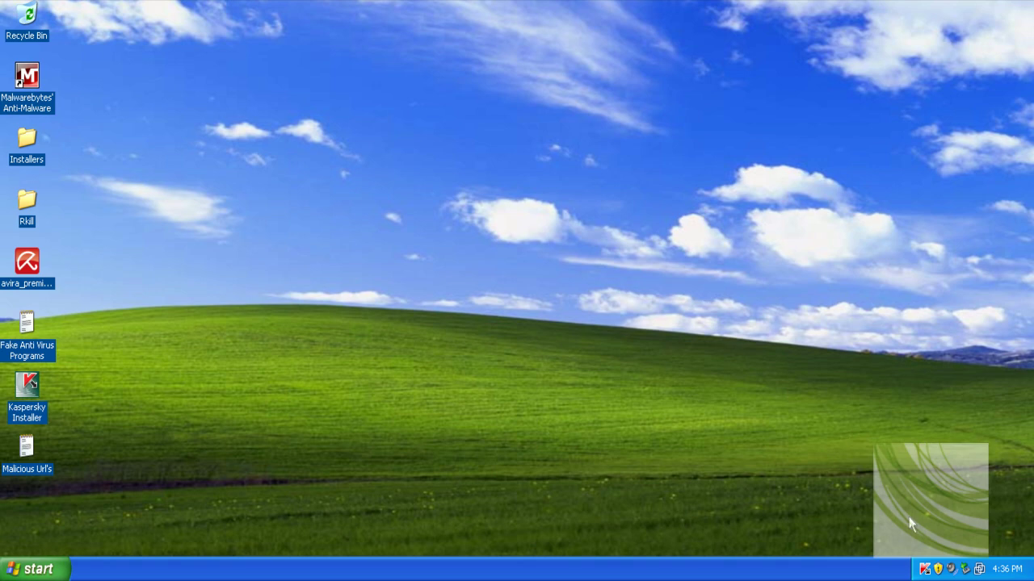